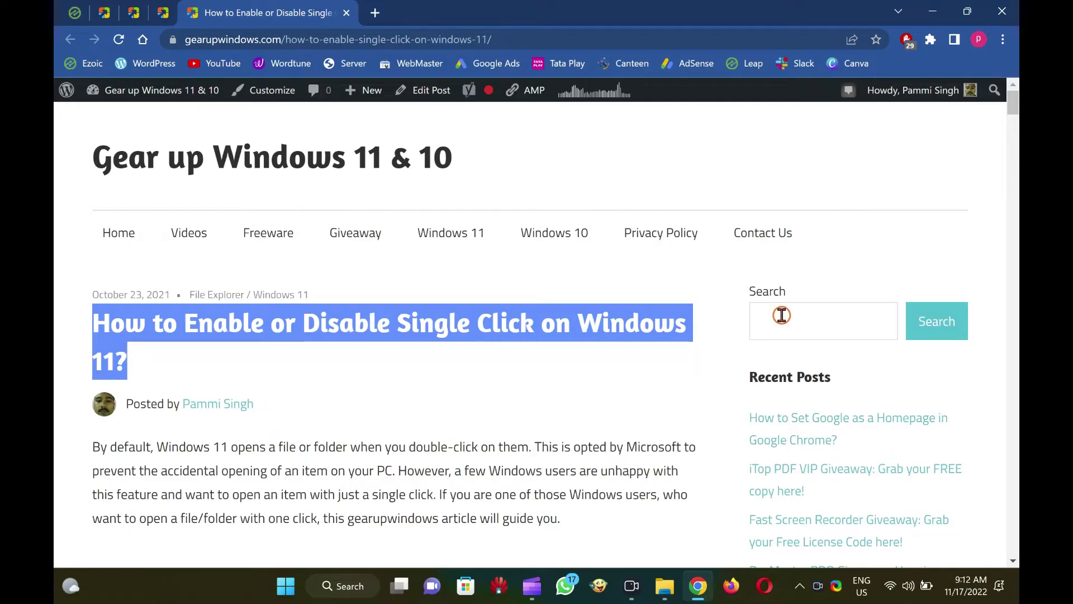
Step: Minimize Chrome and close the Documents folder window
{"action": "left_click", "coordinate": [557, 296]}
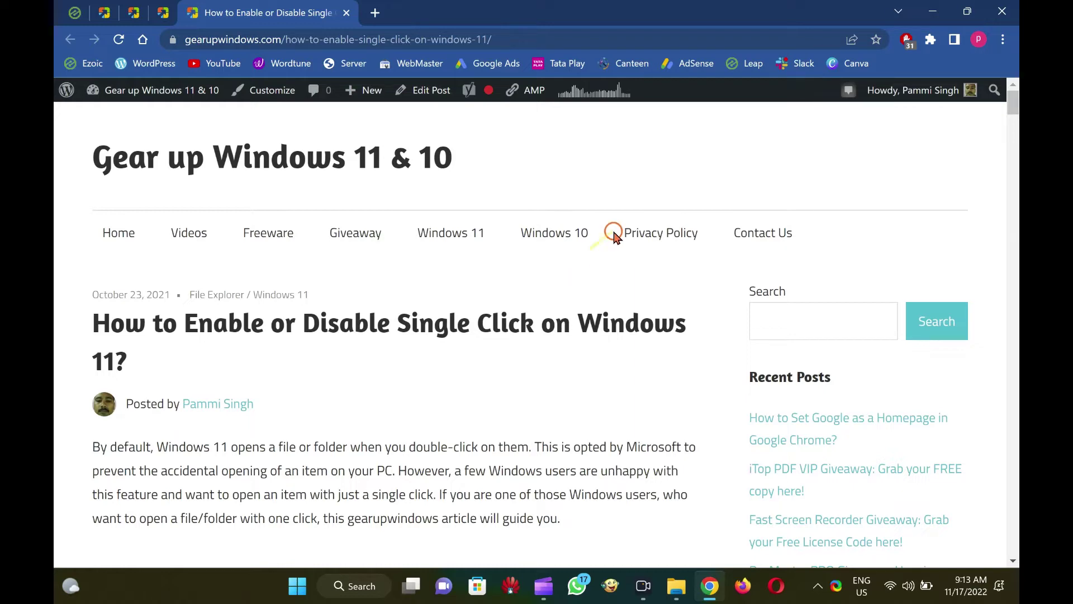
{"action": "left_click", "coordinate": [932, 11]}
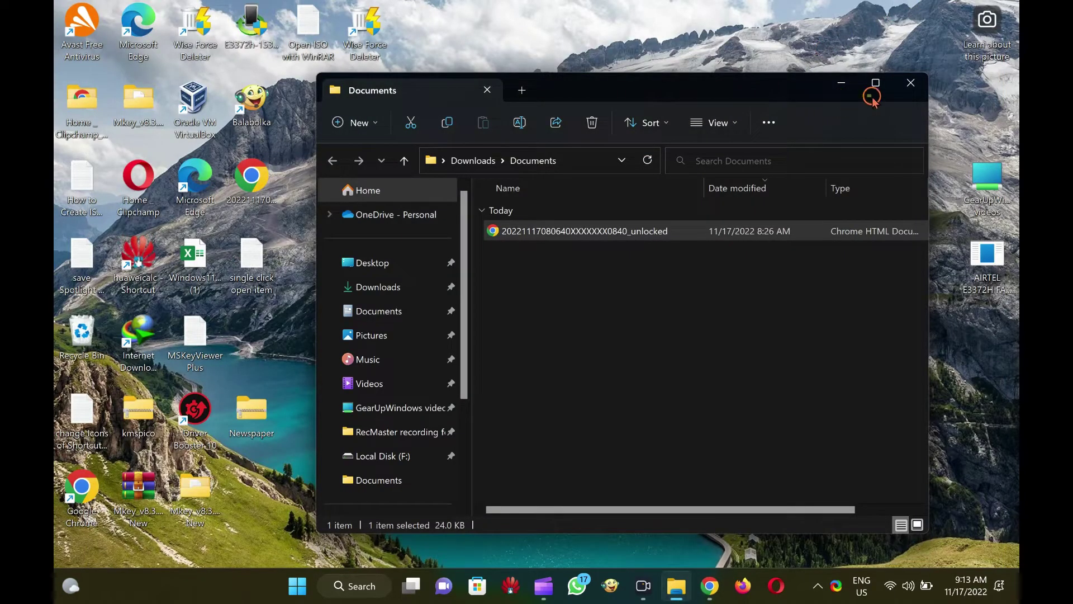
{"action": "left_click", "coordinate": [910, 83]}
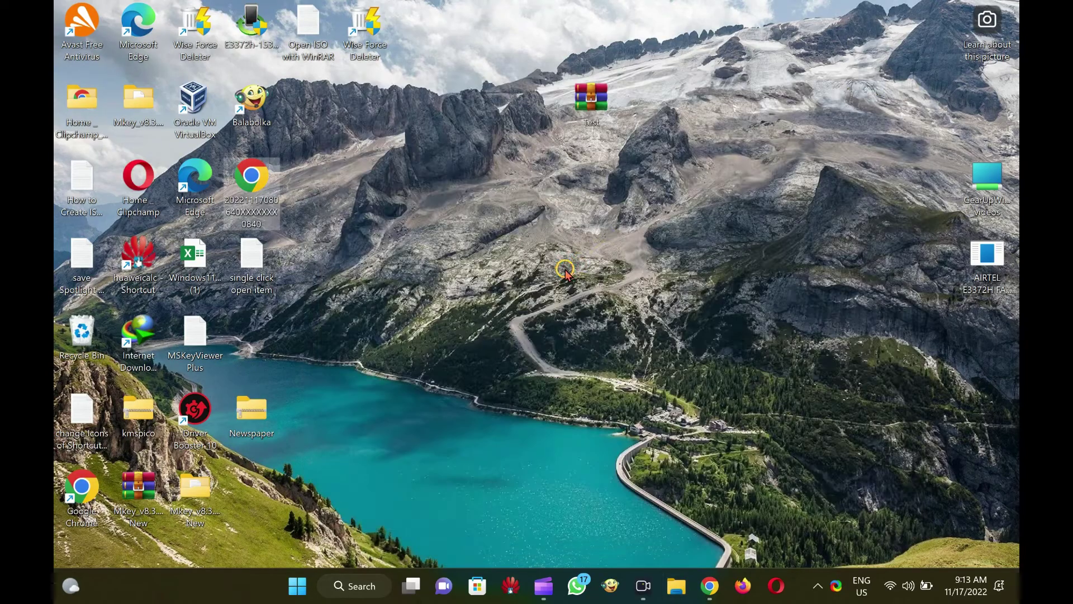
Step: Refresh the desktop from its right-click menu
{"action": "left_click", "coordinate": [566, 270]}
{"action": "right_click", "coordinate": [566, 271]}
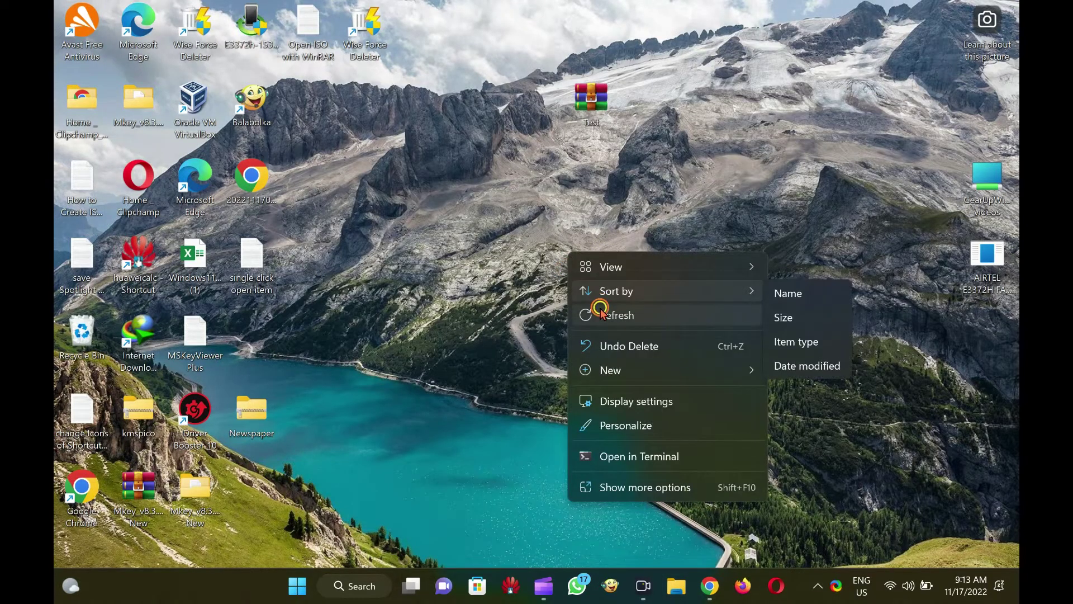
{"action": "left_click", "coordinate": [600, 309]}
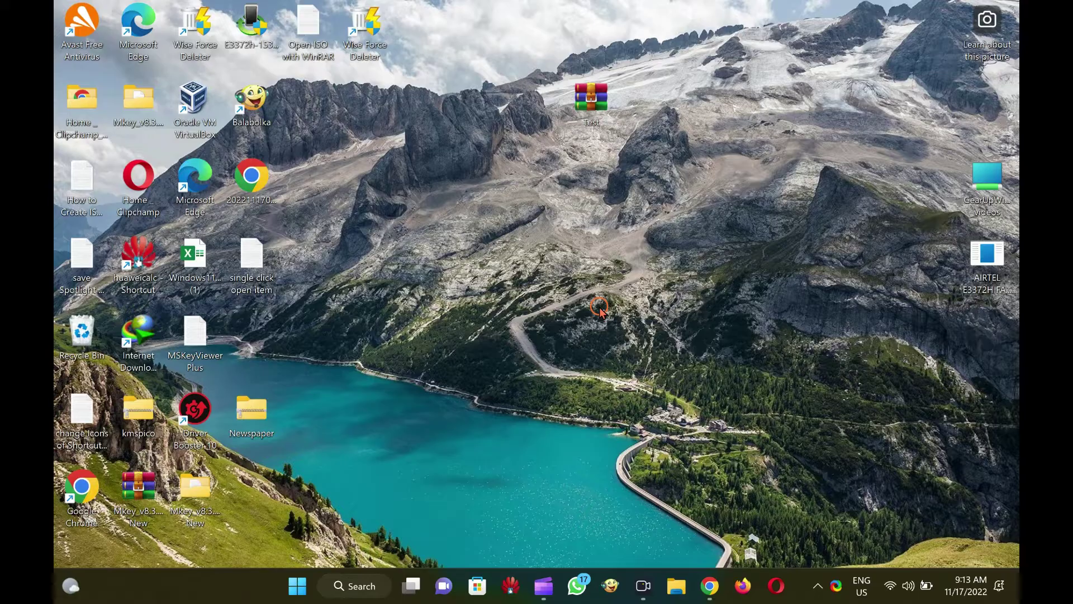
Step: In a new Explorer window, open Folder Options and apply 'Single-click to open an item'
{"action": "key", "text": "super+e"}
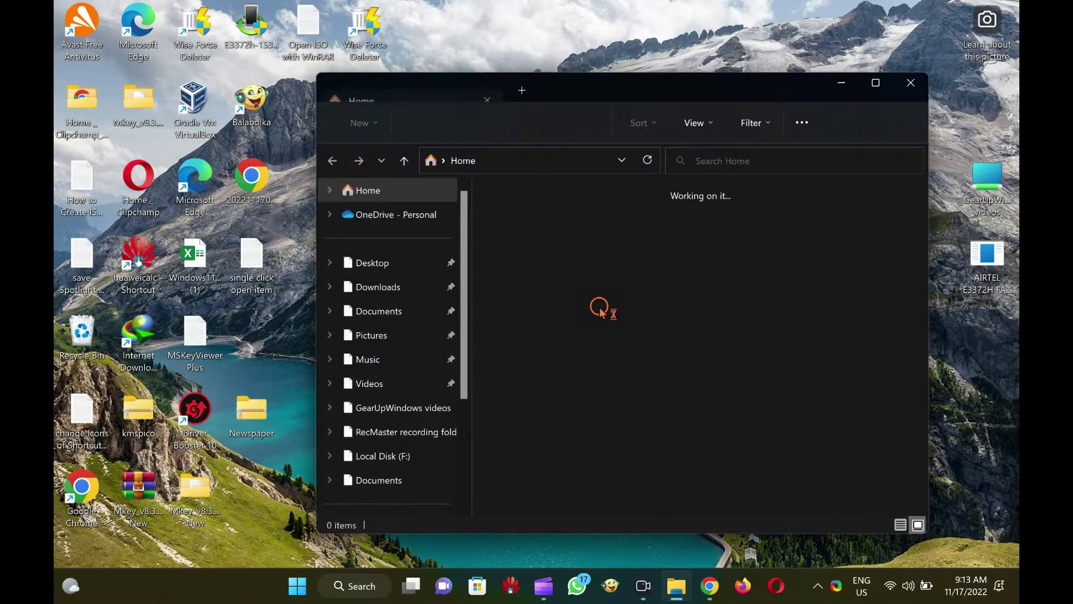
{"action": "left_click_drag", "start_coordinate": [648, 85], "coordinate": [602, 44]}
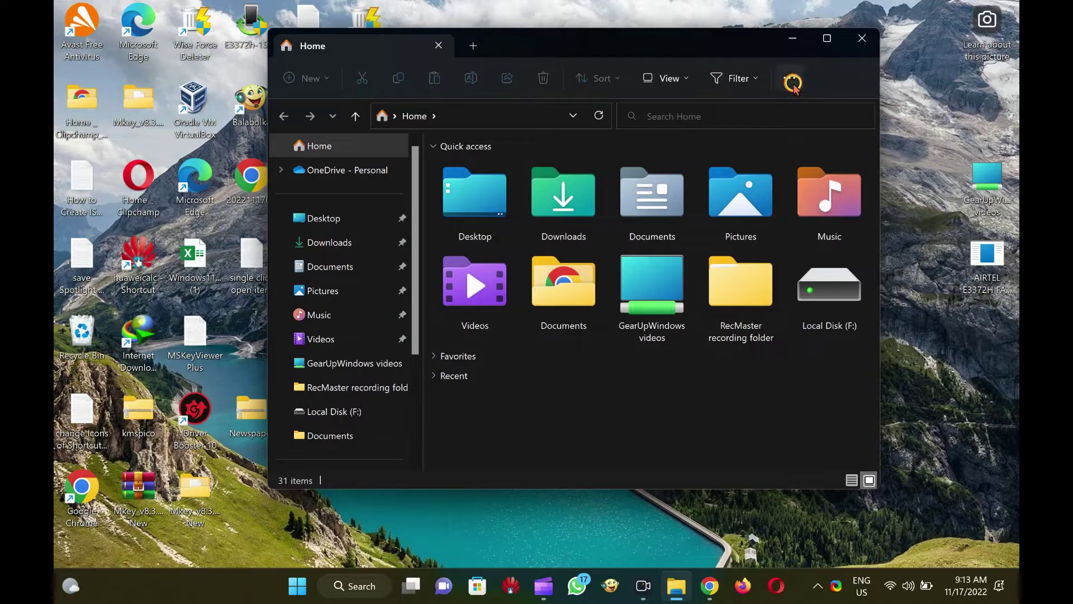
{"action": "left_click", "coordinate": [792, 83]}
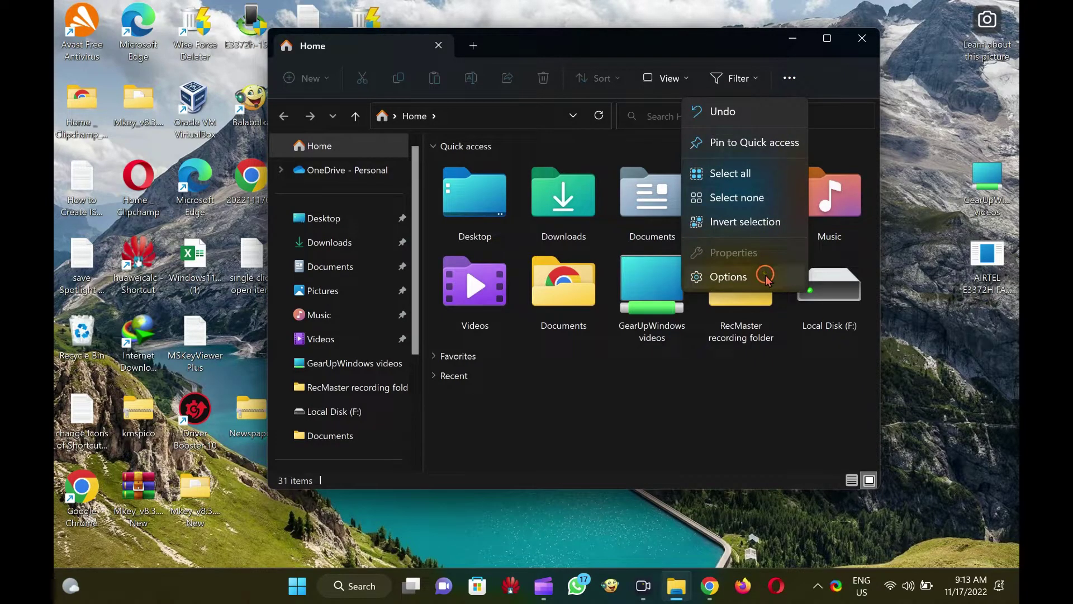
{"action": "left_click", "coordinate": [765, 277]}
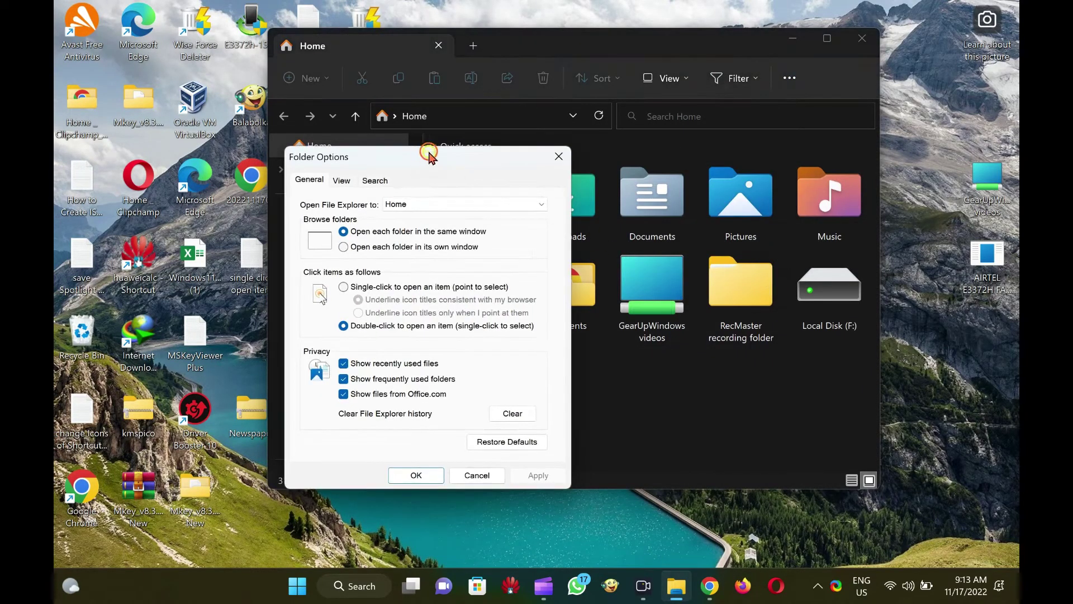
{"action": "left_click_drag", "start_coordinate": [429, 155], "coordinate": [571, 119]}
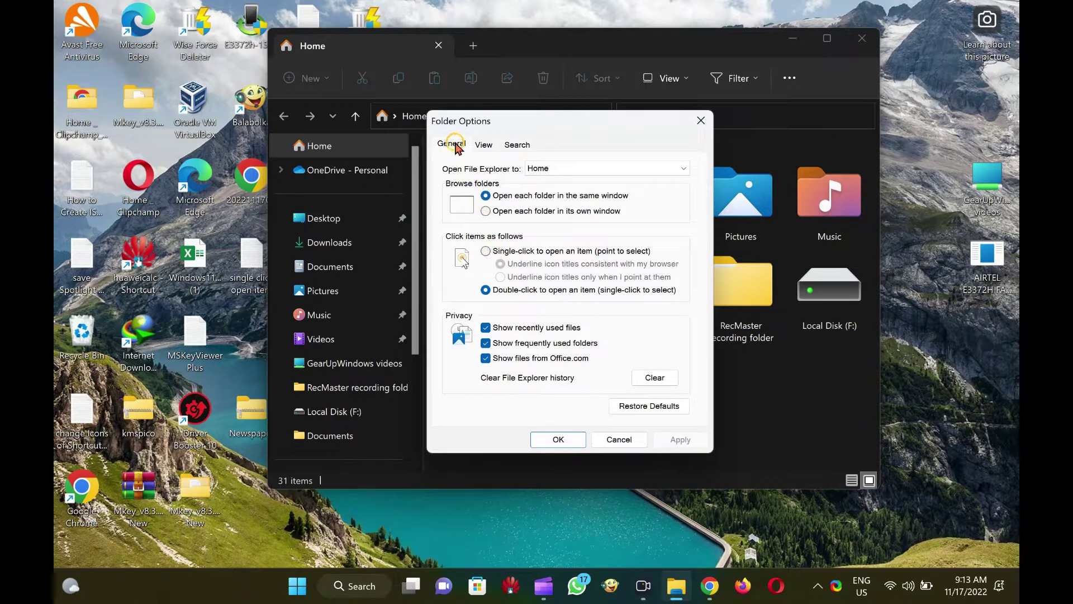
{"action": "left_click", "coordinate": [486, 251]}
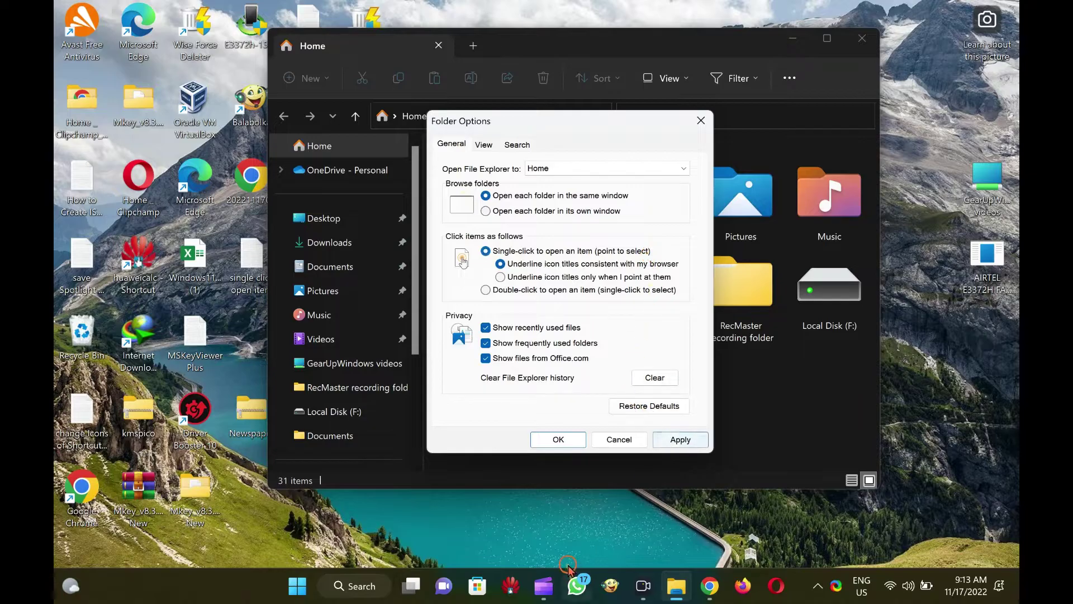
{"action": "left_click", "coordinate": [680, 440]}
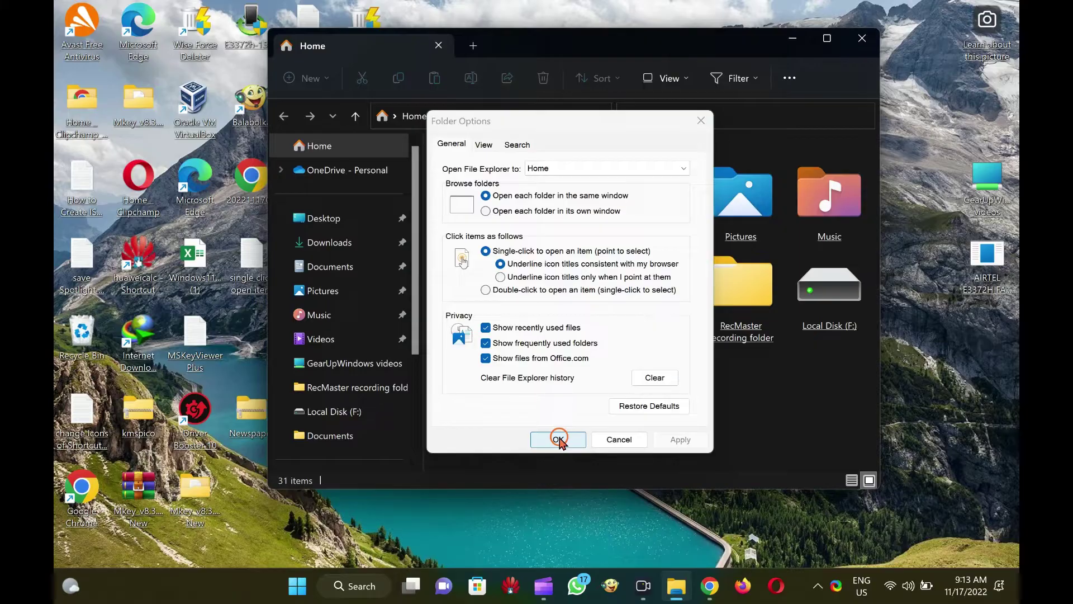
Step: Close Folder Options and Explorer, then open the 'single click open item' file with one click
{"action": "left_click", "coordinate": [559, 440]}
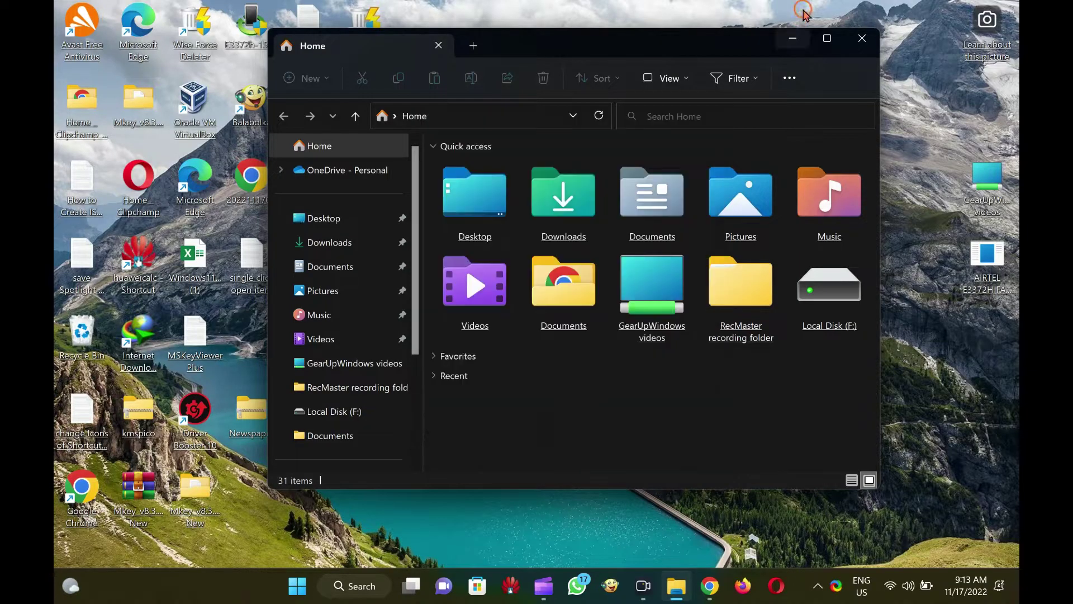
{"action": "left_click", "coordinate": [845, 41]}
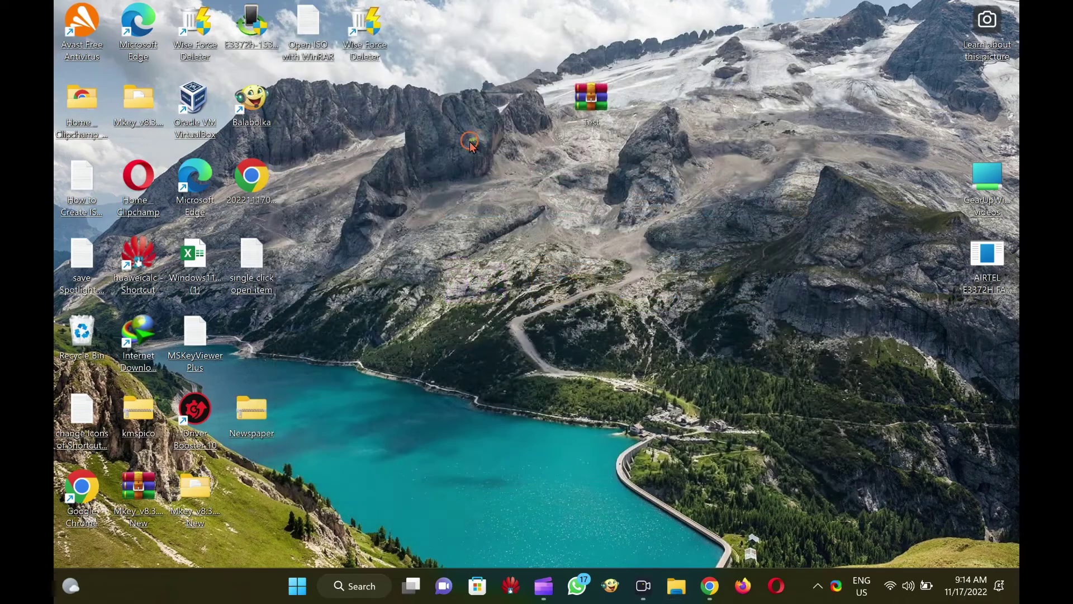
{"action": "left_click", "coordinate": [262, 263]}
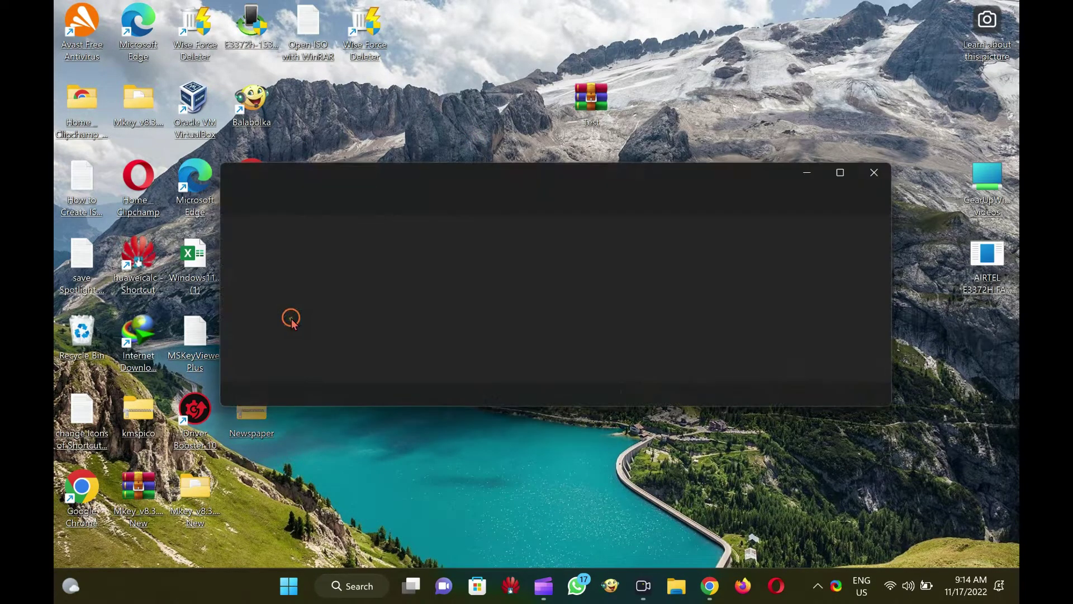
Step: Close Notepad and bring the Chrome article back to the front
{"action": "left_click", "coordinate": [879, 170]}
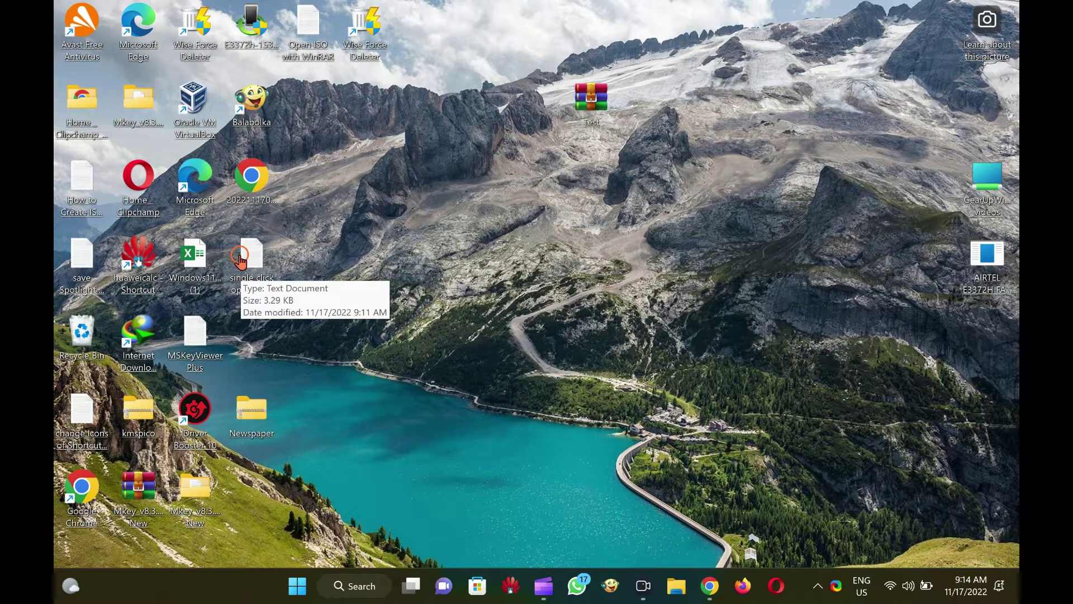
{"action": "left_click", "coordinate": [643, 251]}
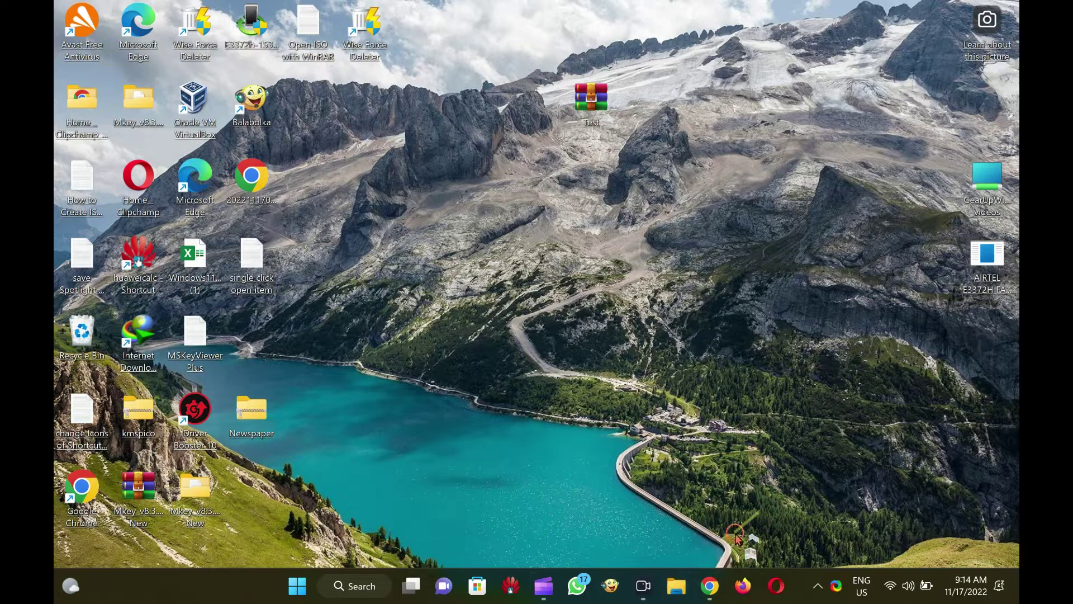
{"action": "left_click", "coordinate": [709, 585]}
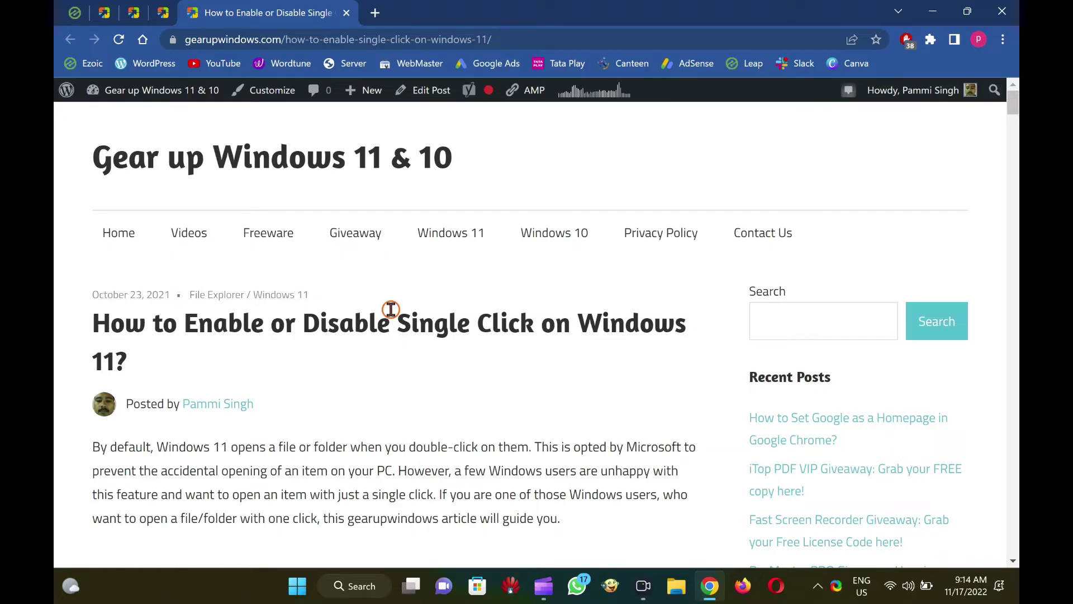
Step: In a new Explorer window's Folder Options, apply 'Double-click to open an item' and confirm with OK
{"action": "key", "text": "super+e"}
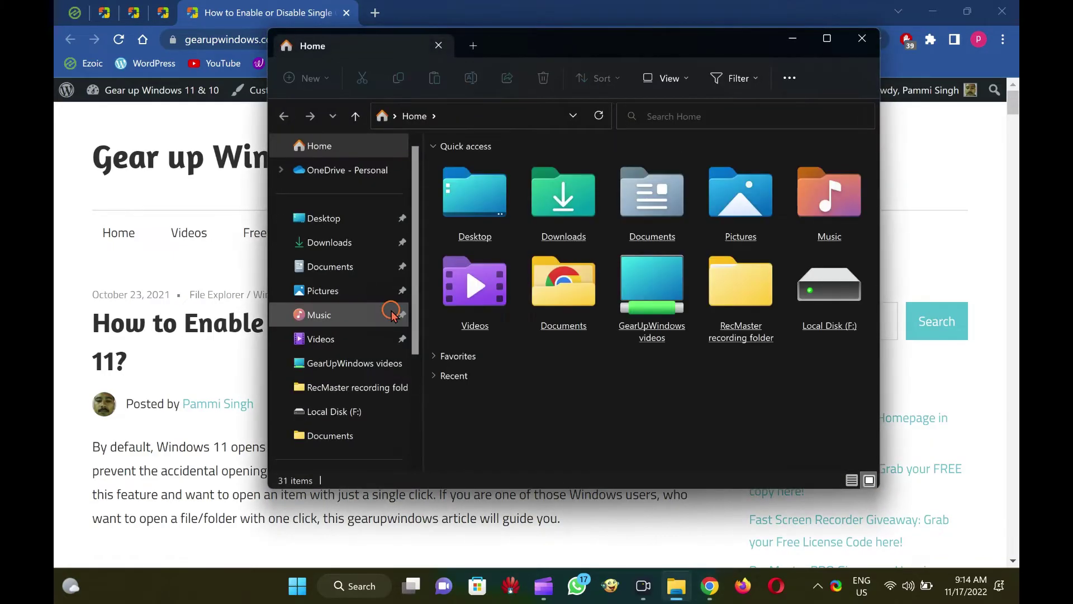
{"action": "left_click_drag", "start_coordinate": [605, 39], "coordinate": [580, 43]}
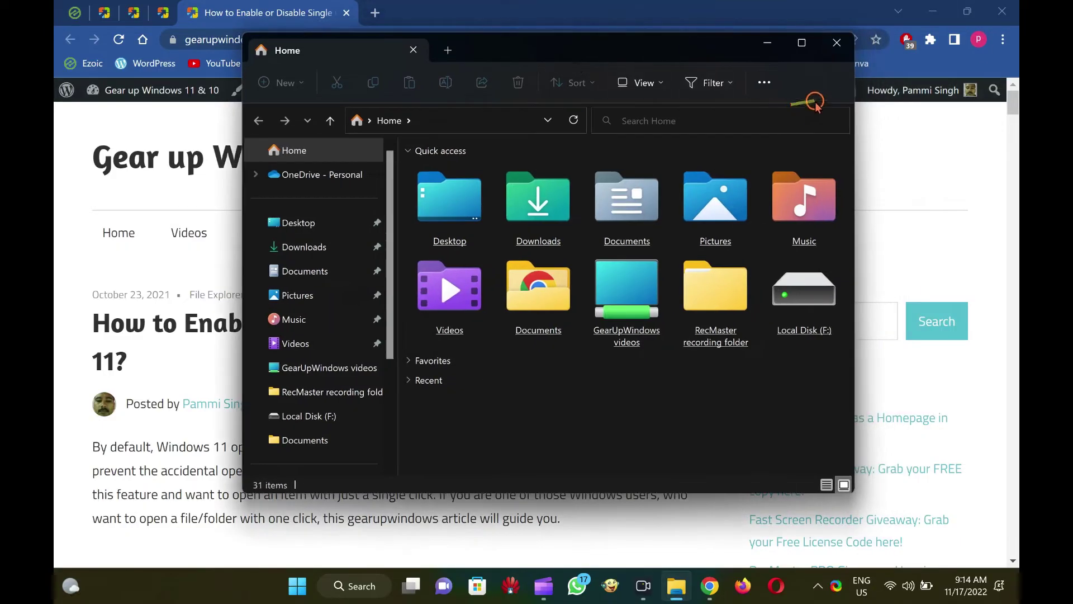
{"action": "left_click", "coordinate": [775, 84]}
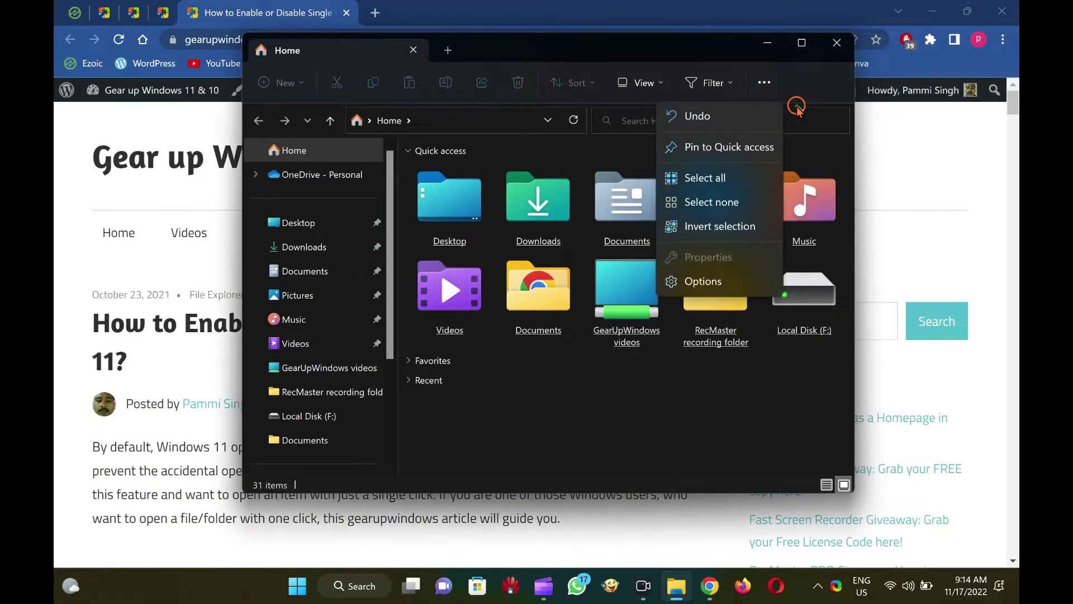
{"action": "left_click", "coordinate": [703, 281]}
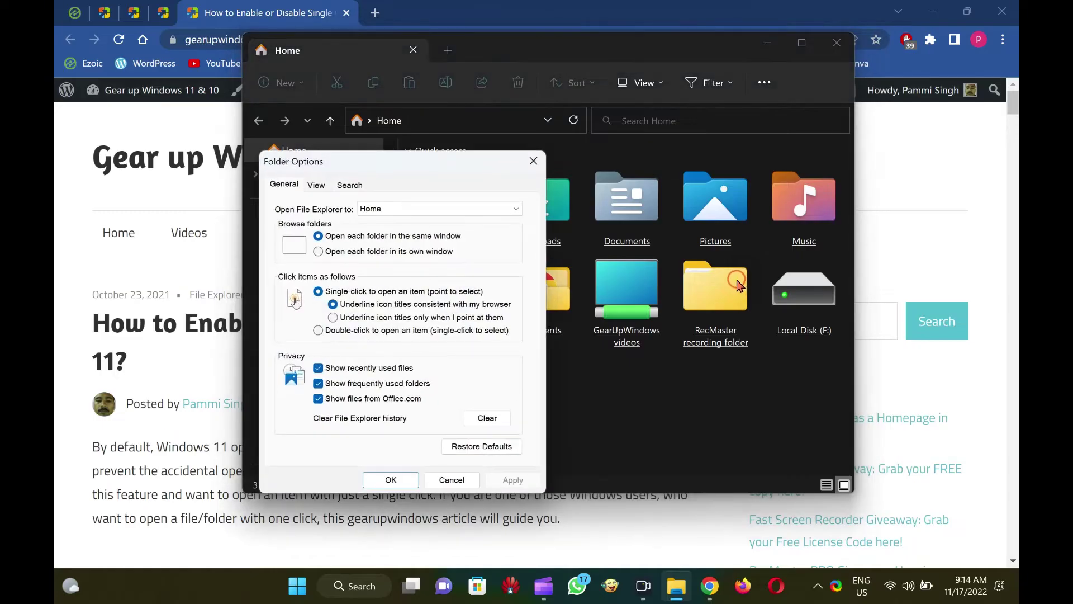
{"action": "left_click_drag", "start_coordinate": [384, 168], "coordinate": [510, 131]}
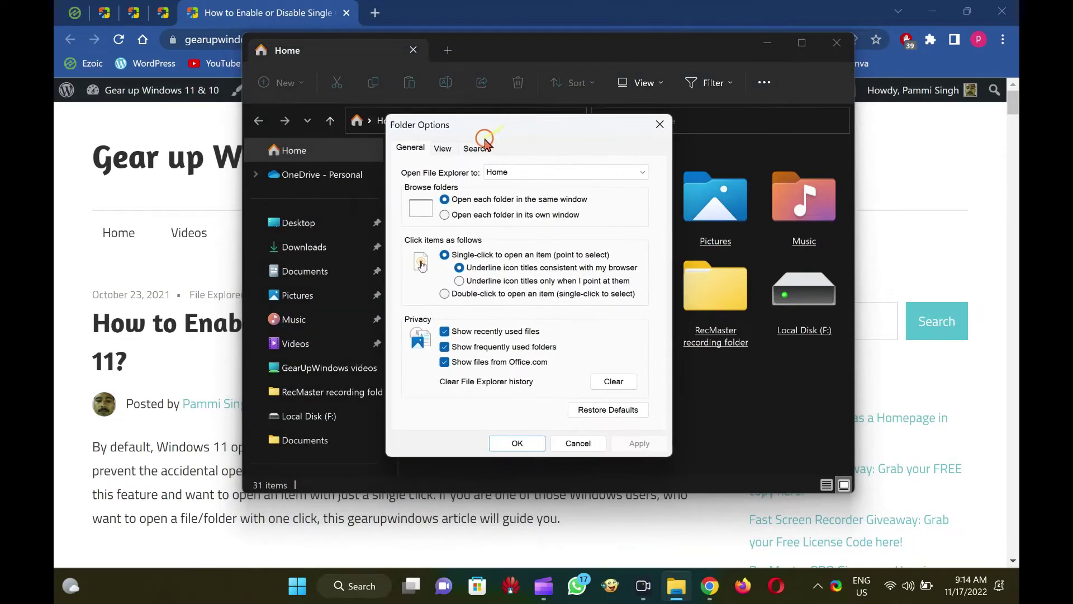
{"action": "left_click", "coordinate": [416, 150]}
{"action": "left_click", "coordinate": [414, 148]}
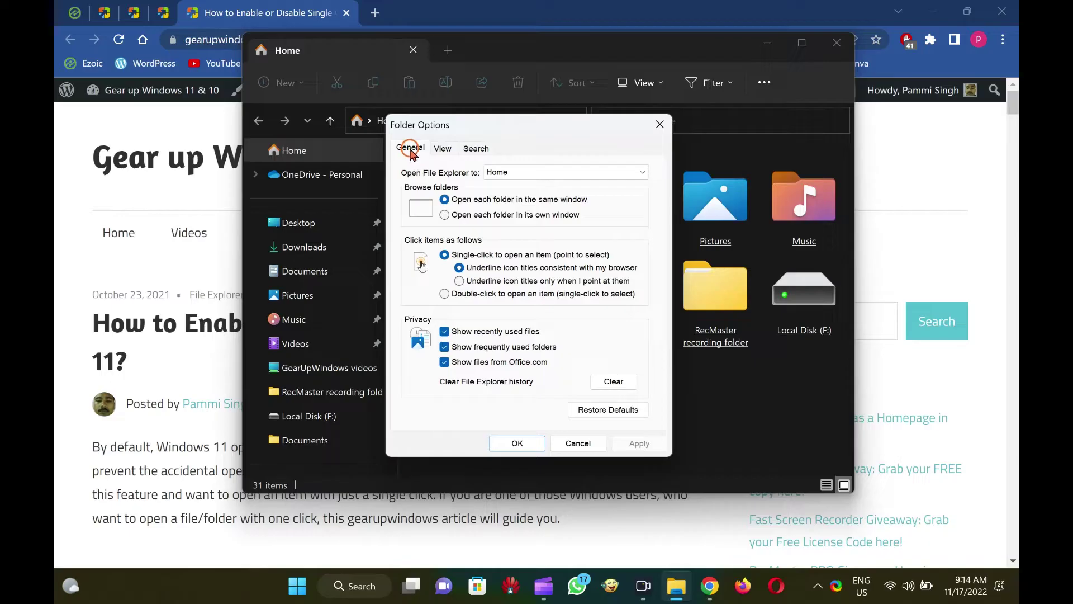
{"action": "left_click", "coordinate": [455, 298]}
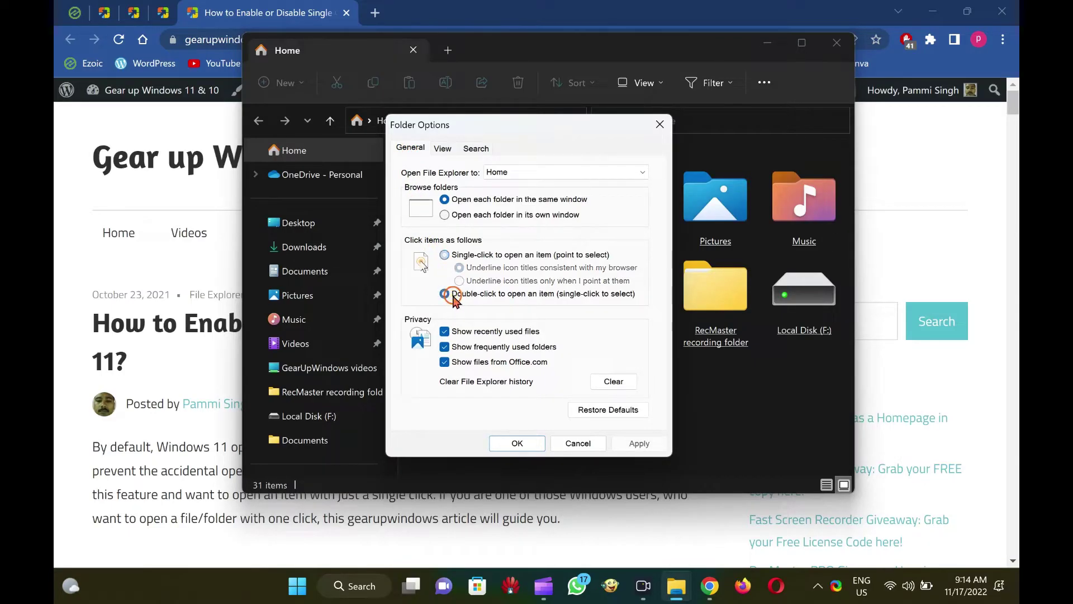
{"action": "left_click", "coordinate": [642, 444]}
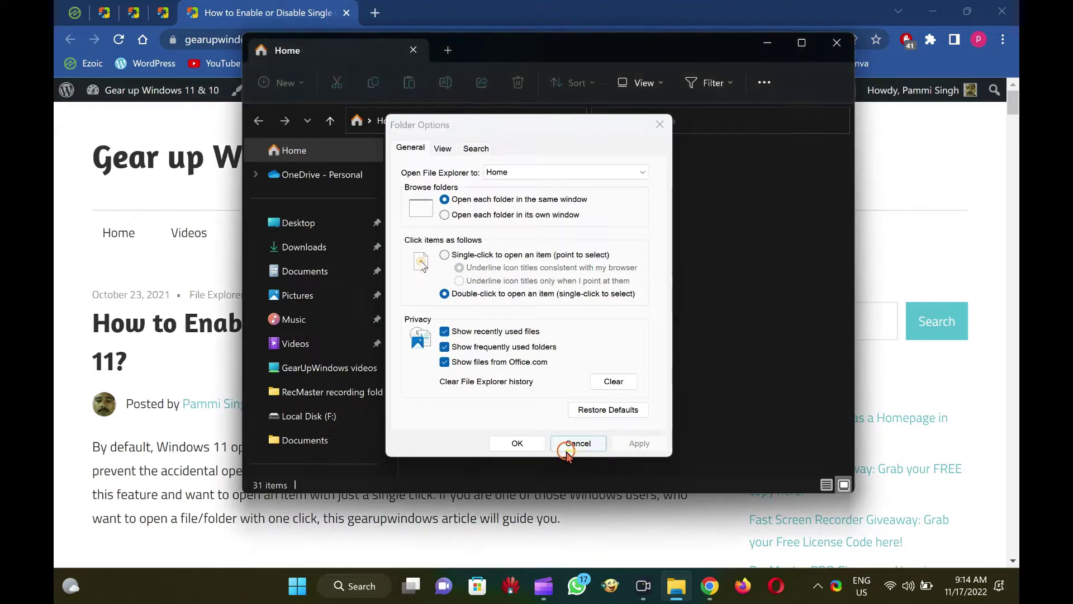
{"action": "left_click", "coordinate": [528, 446]}
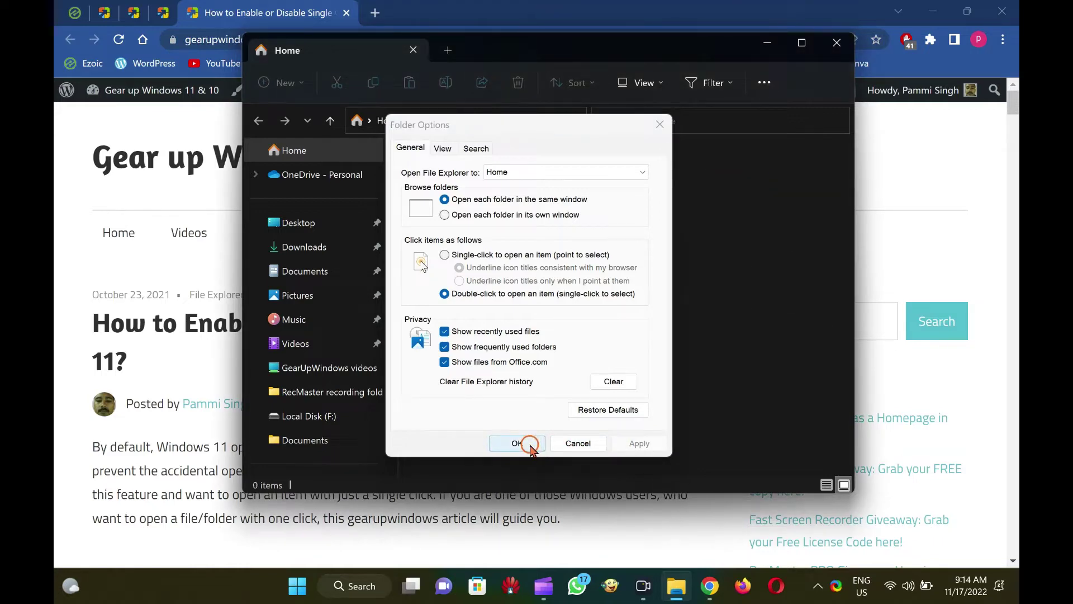
Step: Dismiss Folder Options, close File Explorer and minimize Chrome
{"action": "left_click", "coordinate": [529, 444]}
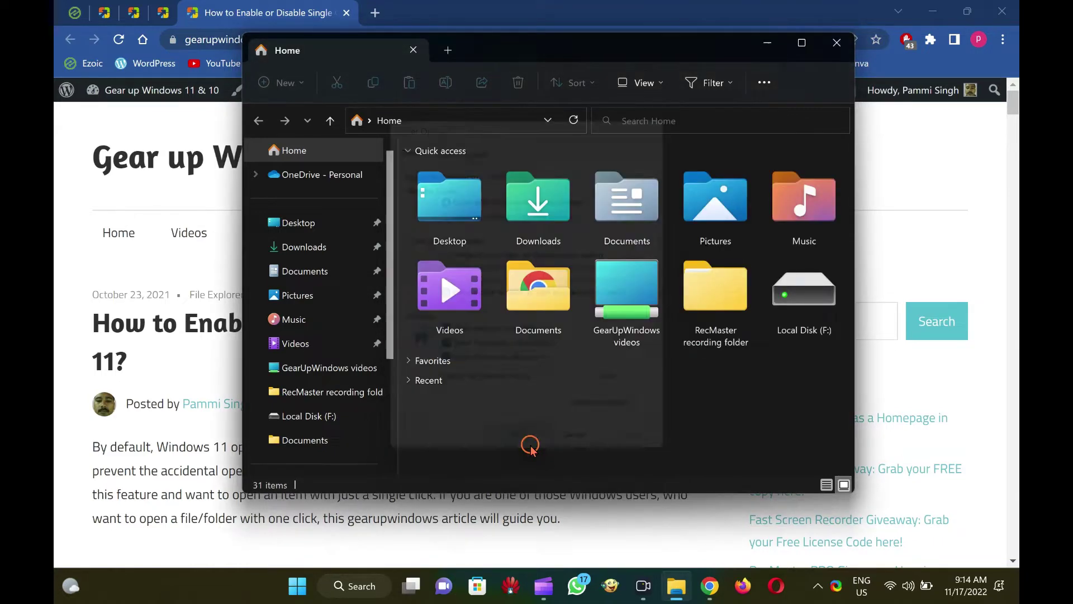
{"action": "left_click", "coordinate": [837, 42]}
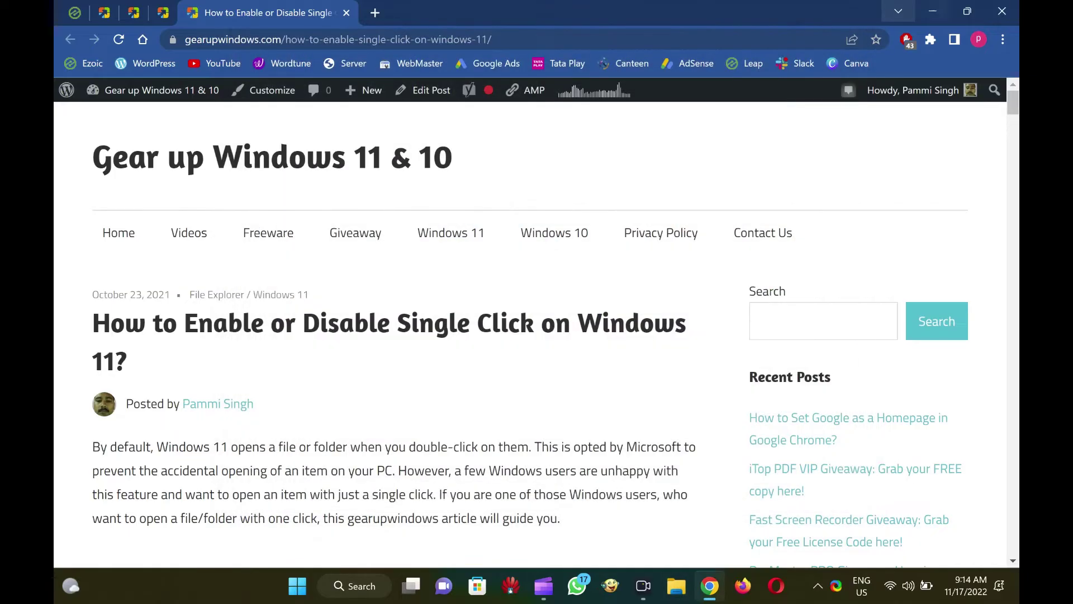
{"action": "left_click", "coordinate": [932, 13]}
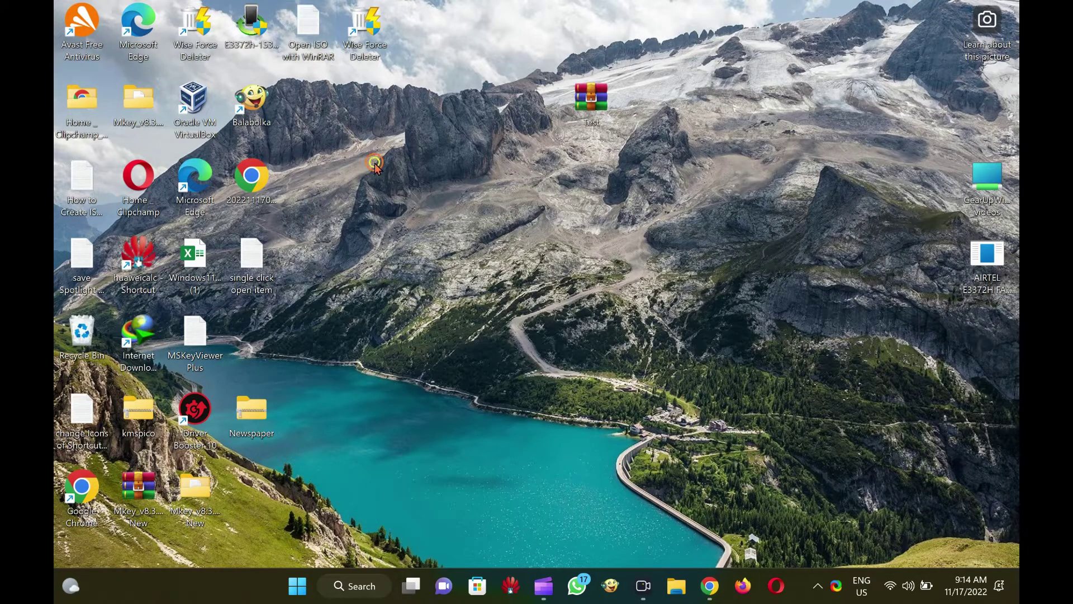
Step: Double-click open the 'Open ISO with WinRAR' note, close it, and return to Chrome
{"action": "double_click", "coordinate": [316, 38]}
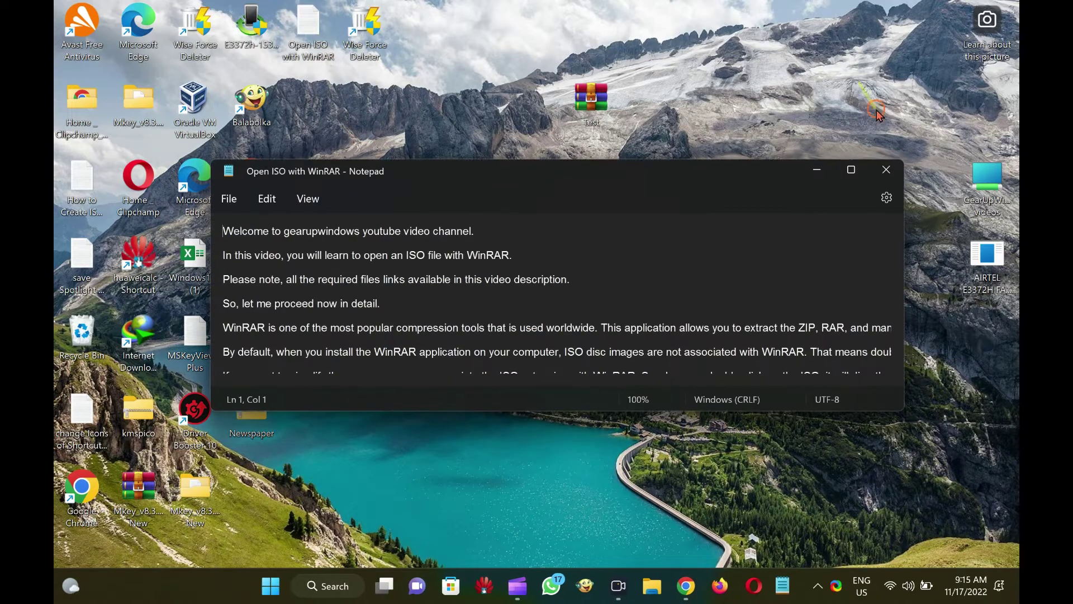
{"action": "left_click", "coordinate": [888, 167]}
{"action": "left_click", "coordinate": [557, 258]}
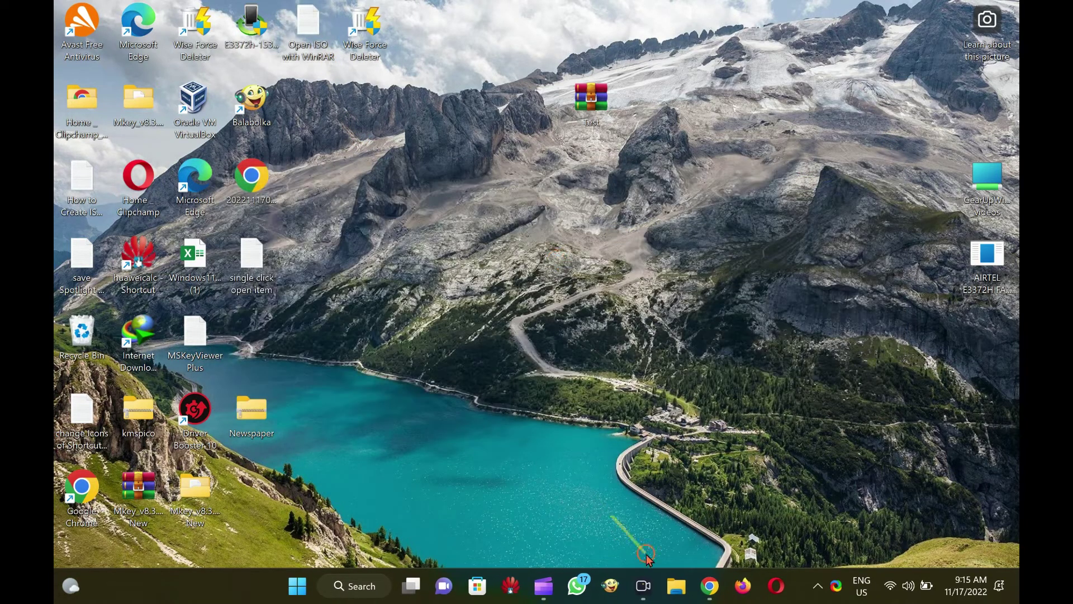
{"action": "left_click", "coordinate": [715, 582]}
{"action": "left_click", "coordinate": [391, 285]}
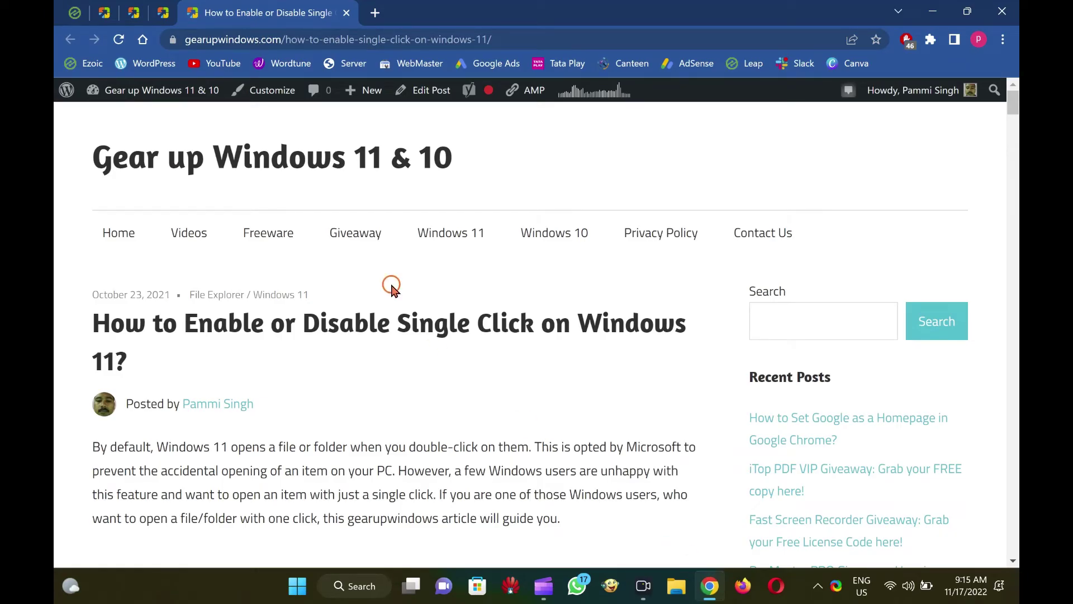
Step: Search 'con' to launch Control Panel and open File Explorer Options under Appearance and Personalization
{"action": "key", "text": "super"}
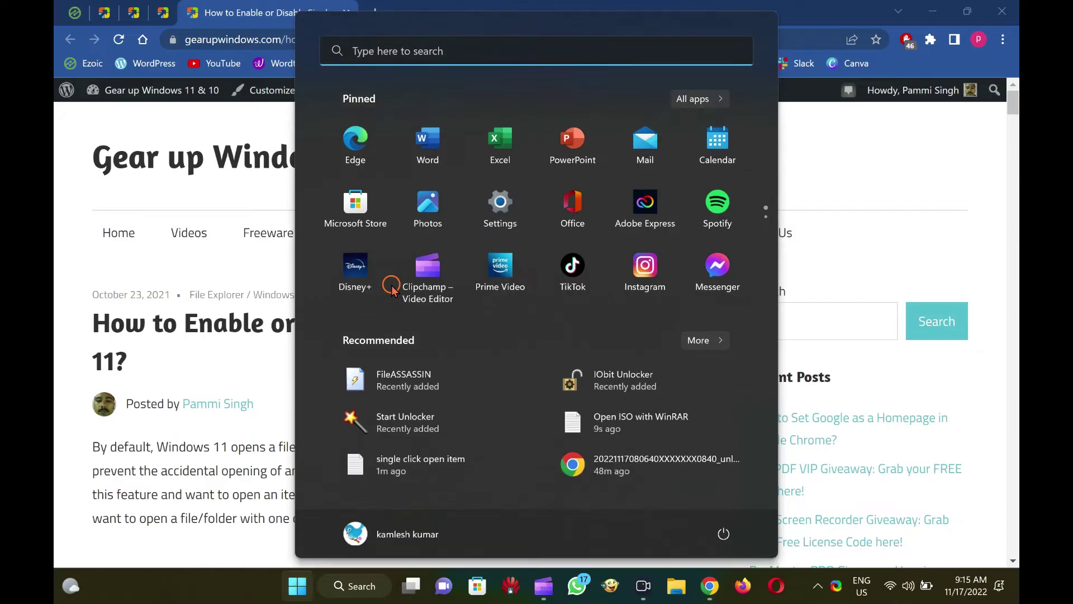
{"action": "type", "text": "con"}
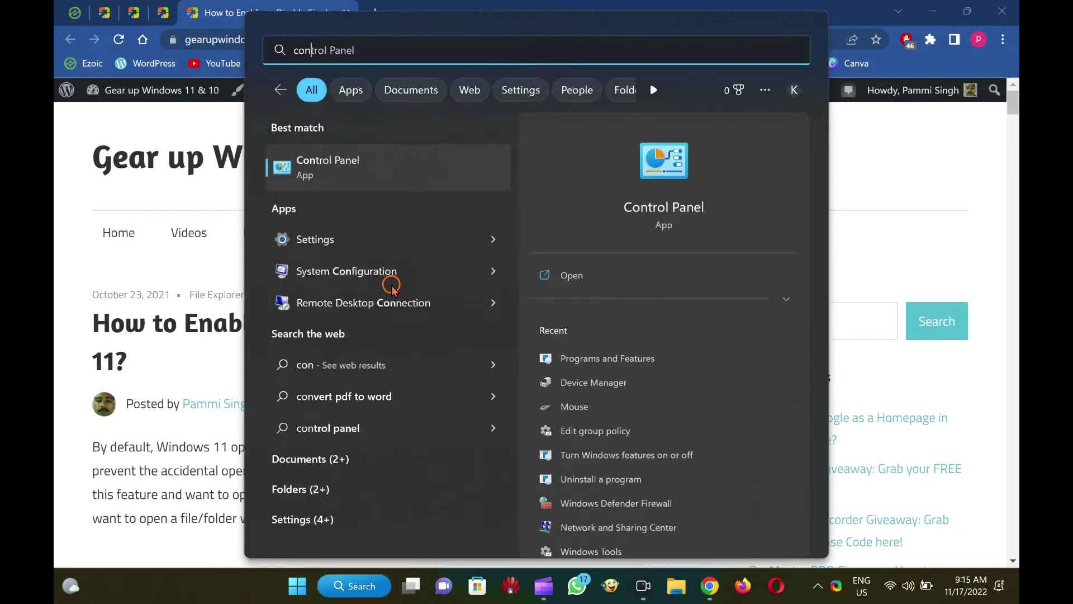
{"action": "left_click", "coordinate": [417, 174]}
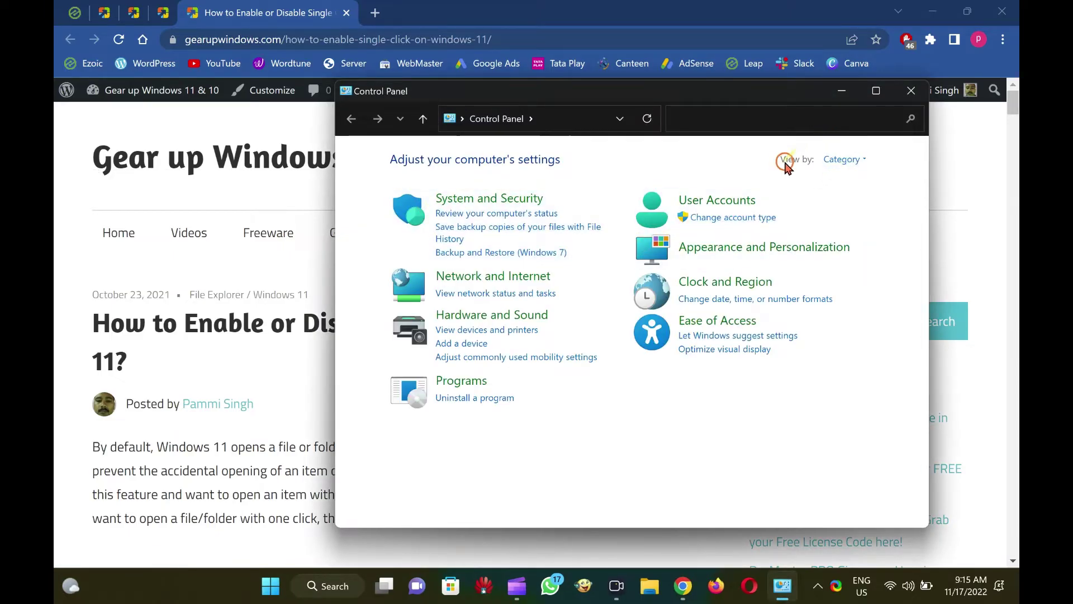
{"action": "left_click", "coordinate": [790, 247]}
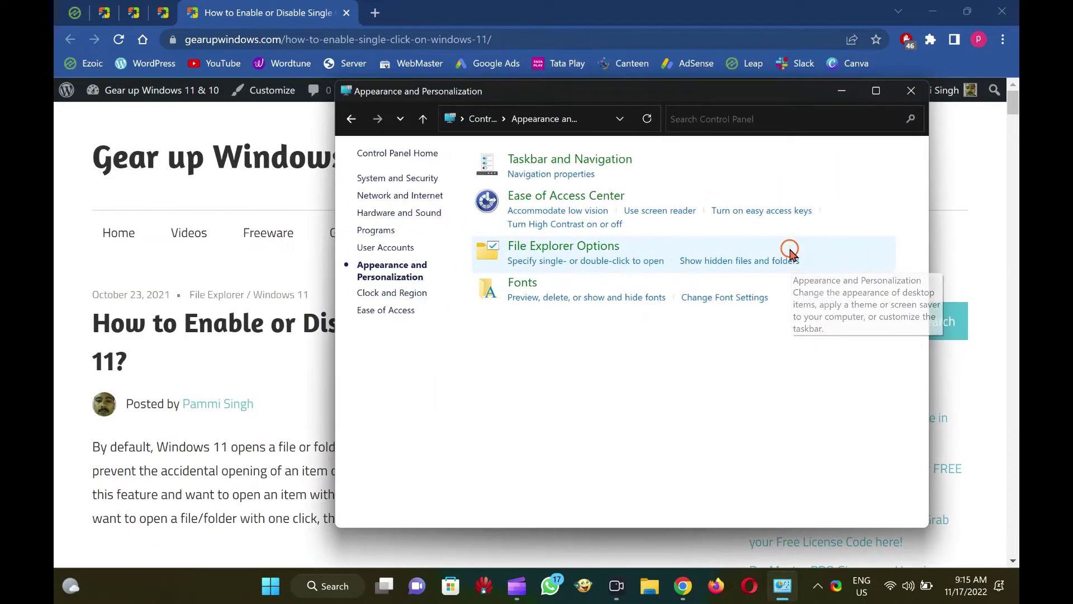
{"action": "left_click", "coordinate": [576, 251]}
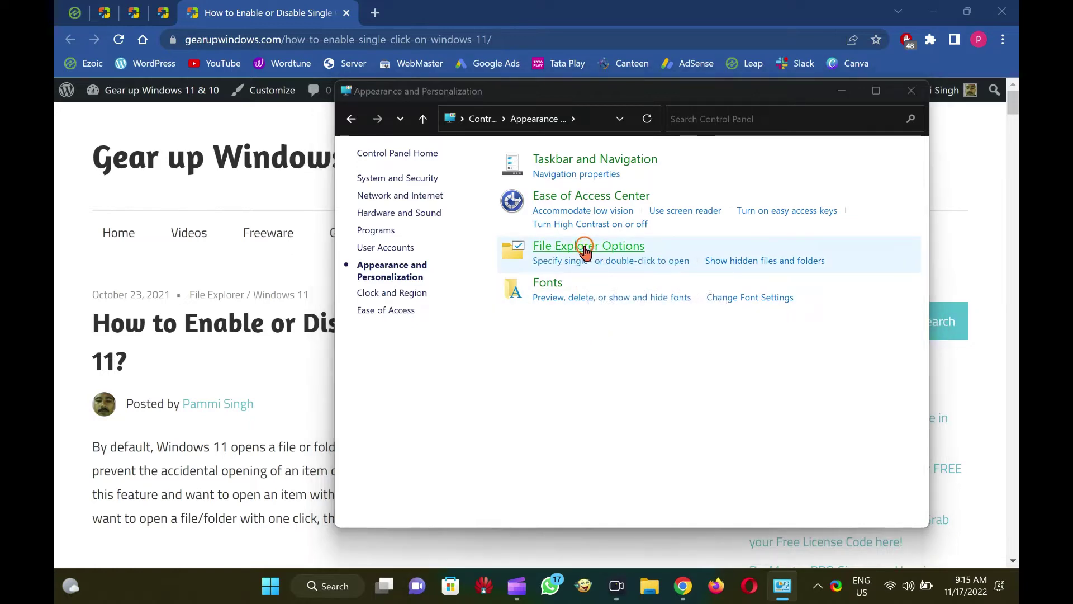
{"action": "left_click_drag", "start_coordinate": [238, 54], "coordinate": [547, 96]}
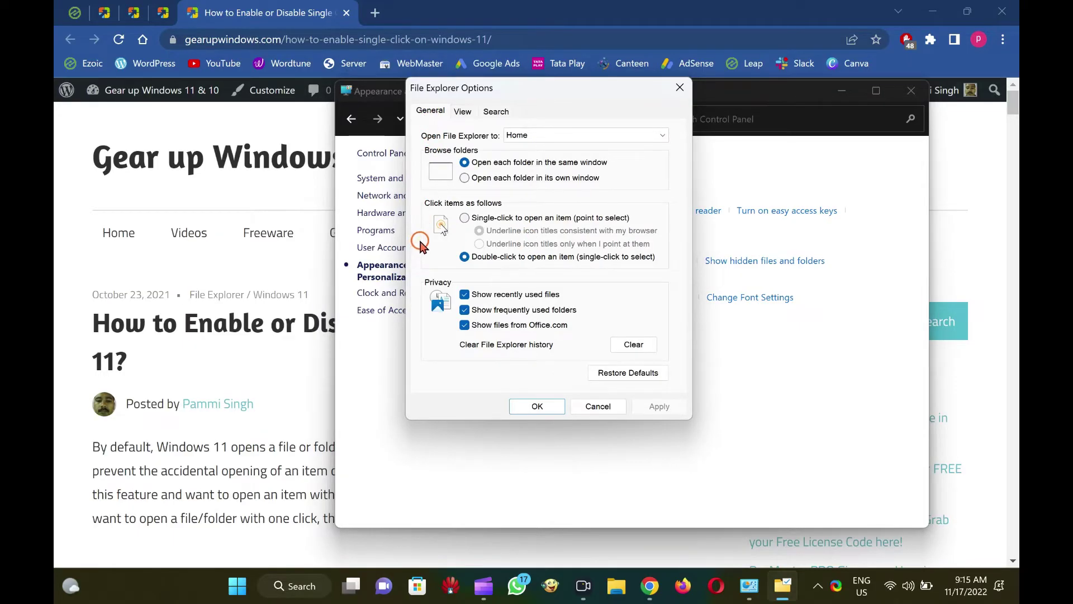
Step: Choose 'Single-click to open an item', apply and confirm with OK, then close Control Panel
{"action": "left_click", "coordinate": [464, 218]}
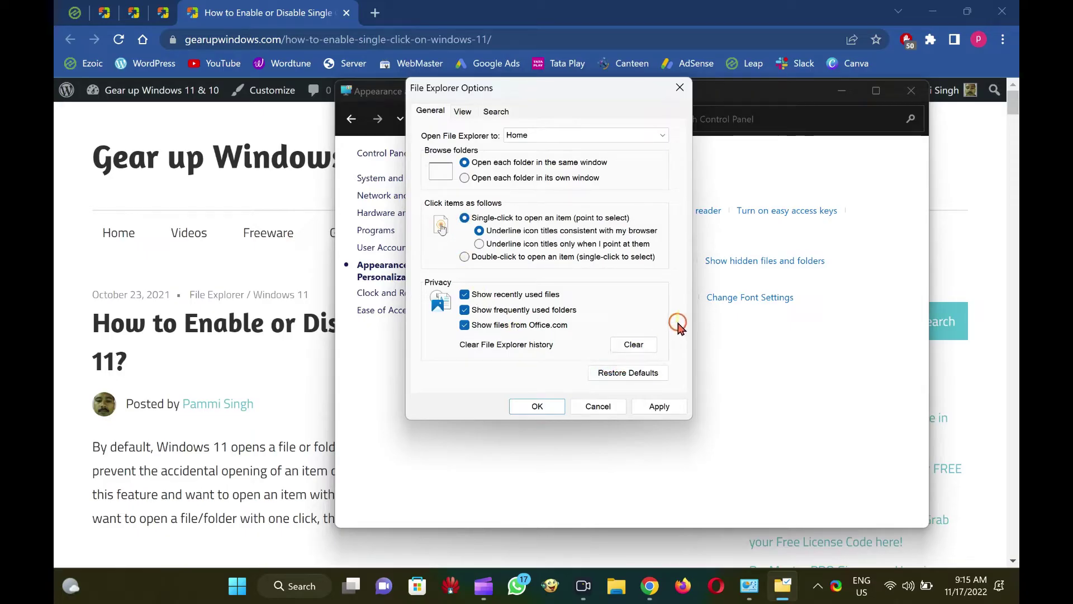
{"action": "left_click", "coordinate": [680, 412]}
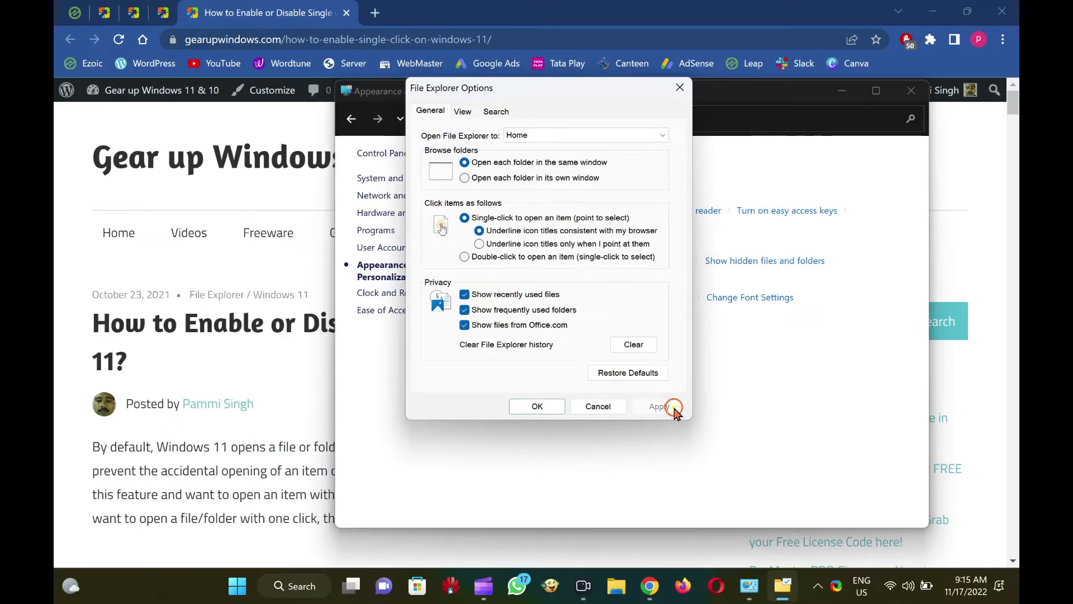
{"action": "left_click", "coordinate": [536, 411]}
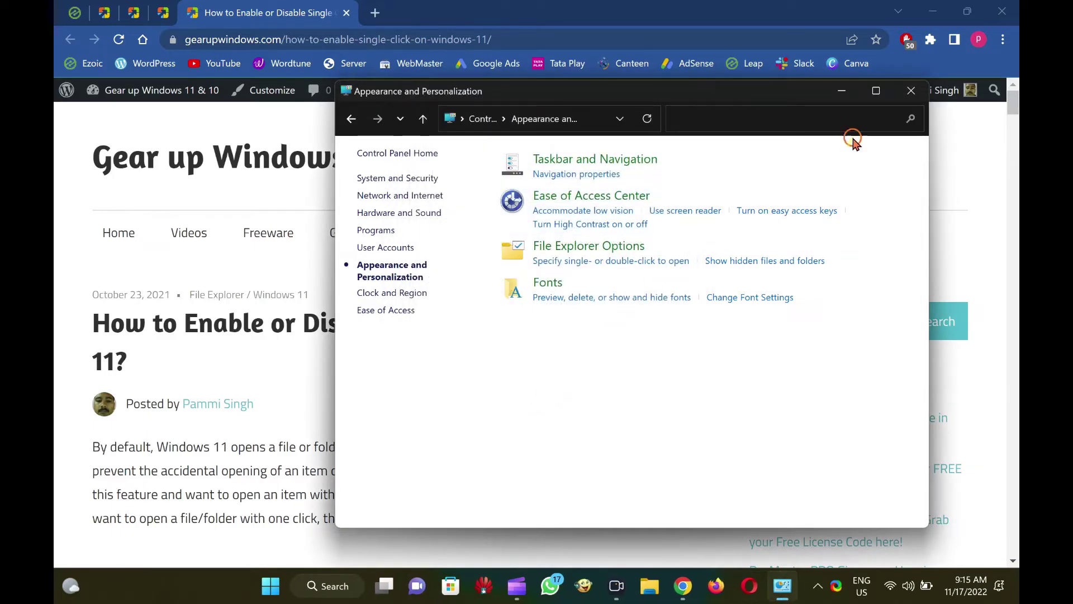
{"action": "left_click", "coordinate": [910, 90]}
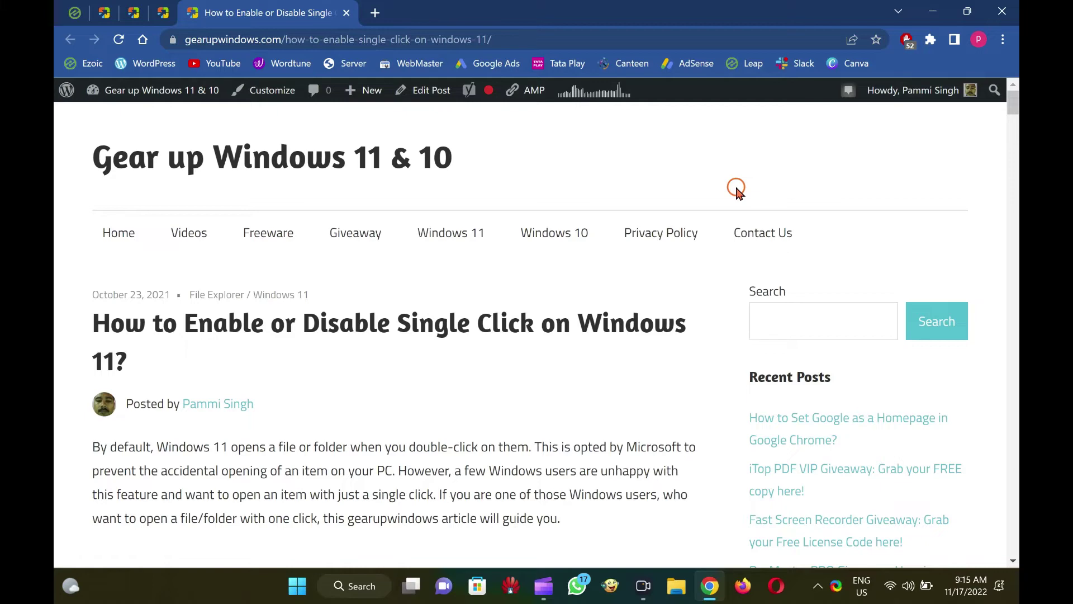
Step: Relaunch Control Panel via 'con' search and open File Explorer Options from Appearance and Personalization
{"action": "key", "text": "super"}
{"action": "type", "text": "control Panel"}
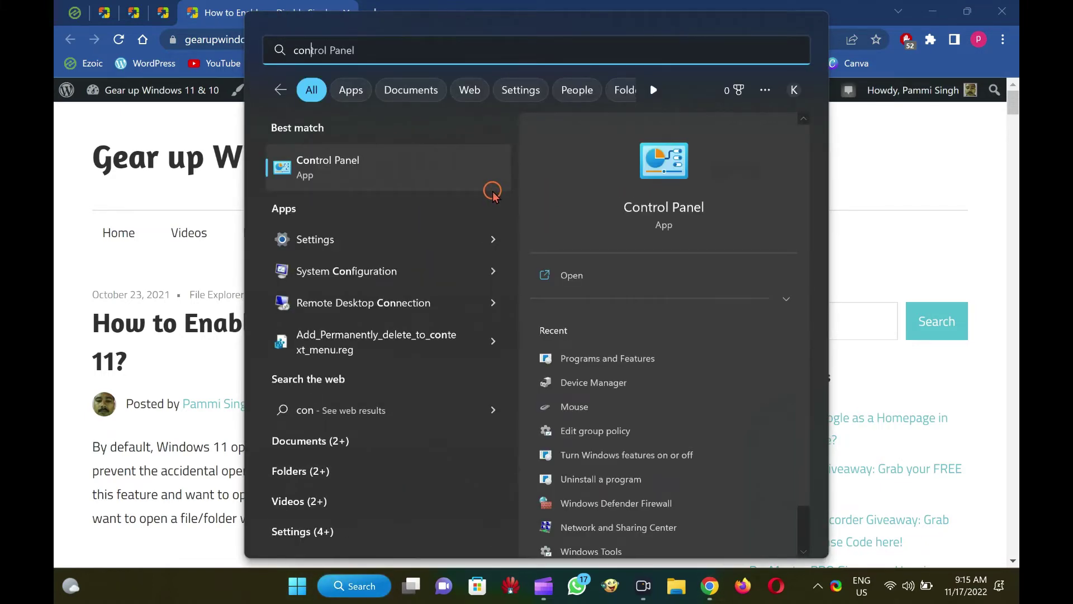
{"action": "left_click", "coordinate": [456, 178]}
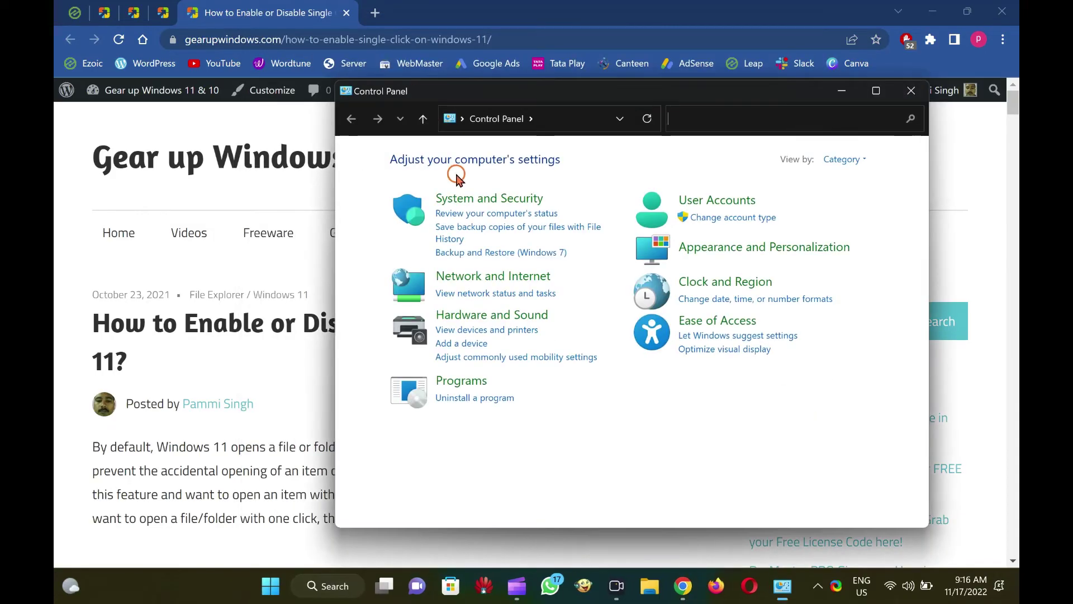
{"action": "left_click_drag", "start_coordinate": [575, 99], "coordinate": [522, 99]}
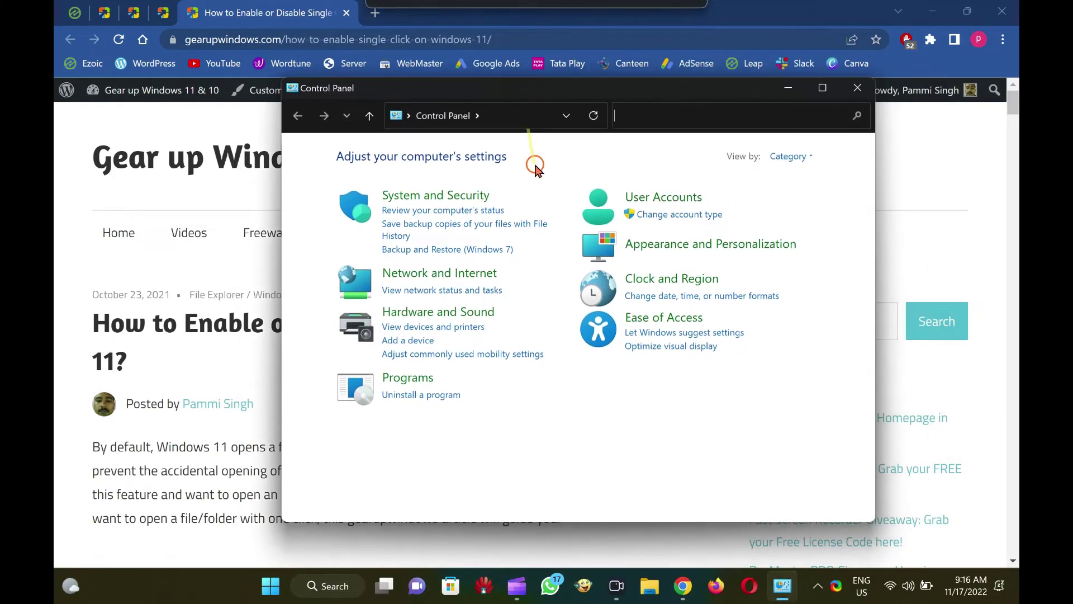
{"action": "left_click", "coordinate": [713, 243]}
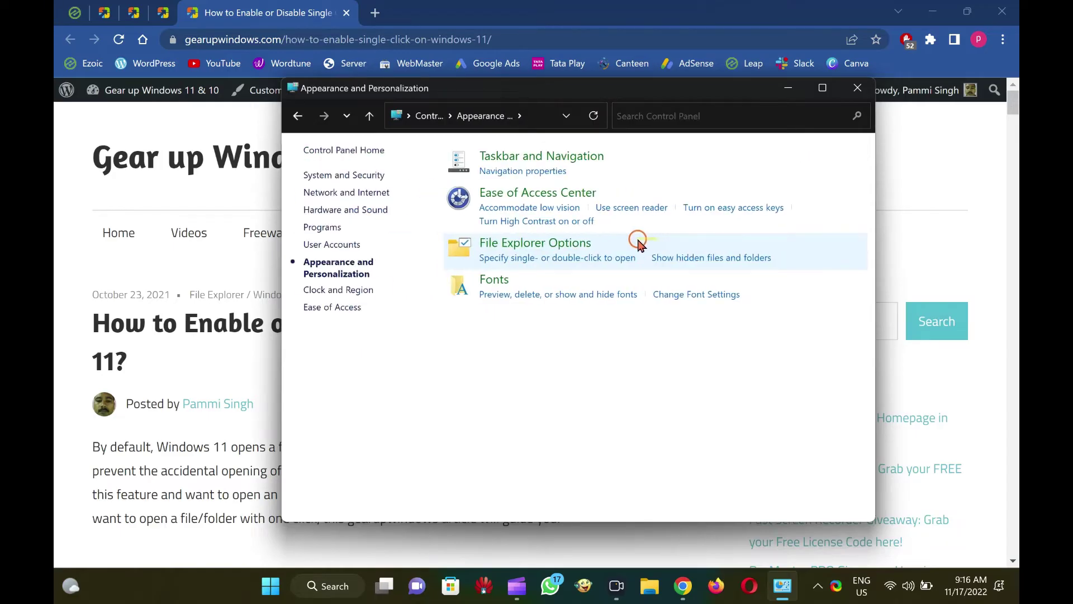
{"action": "left_click", "coordinate": [523, 244]}
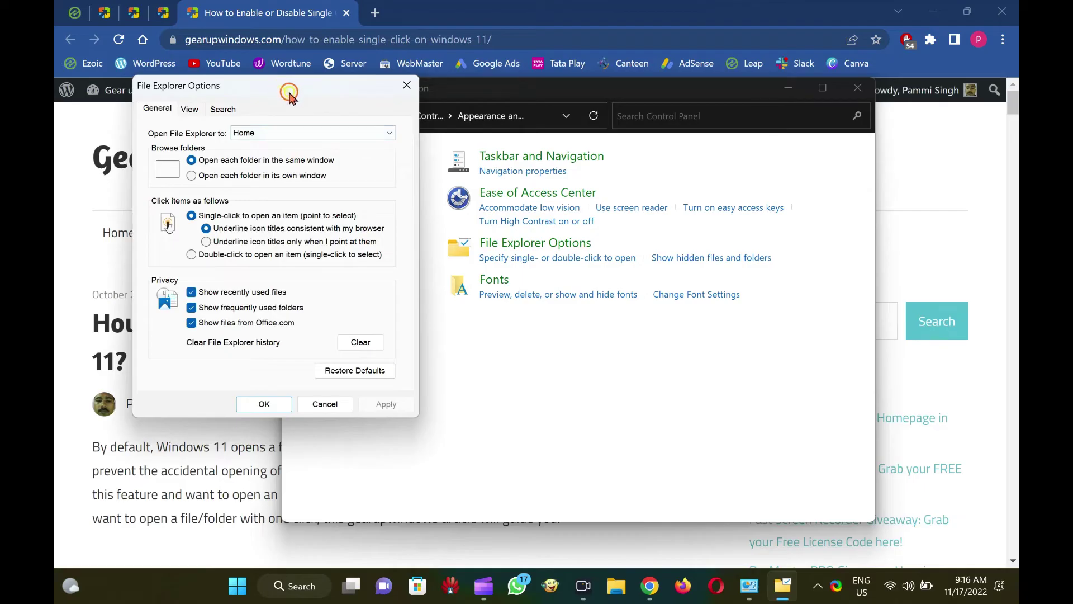
Step: Choose 'Double-click to open an item', apply and confirm with OK, then close Control Panel
{"action": "left_click_drag", "start_coordinate": [283, 88], "coordinate": [572, 144]}
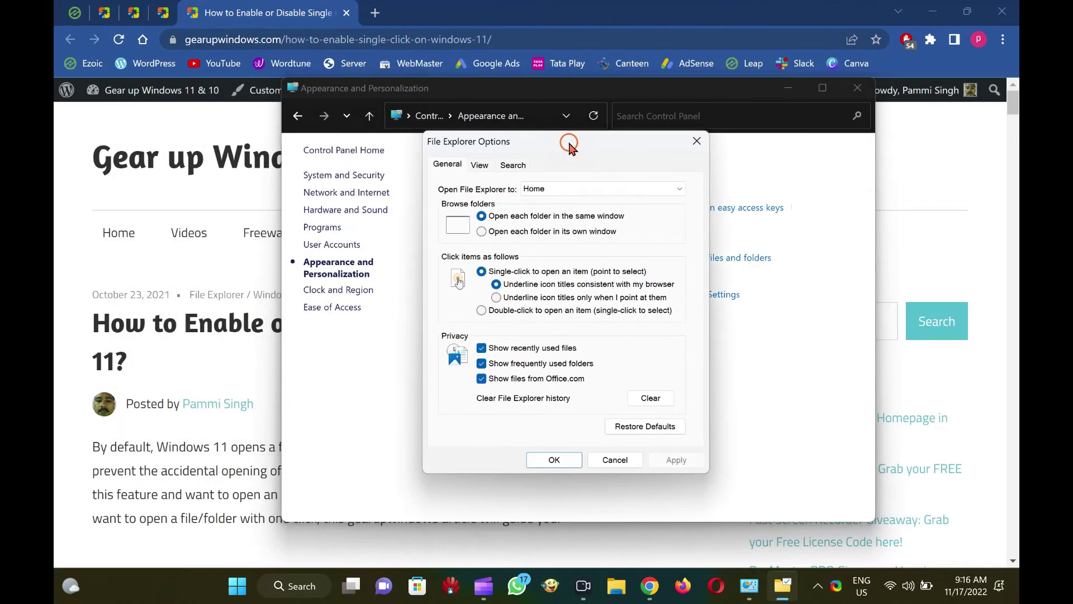
{"action": "left_click", "coordinate": [484, 311]}
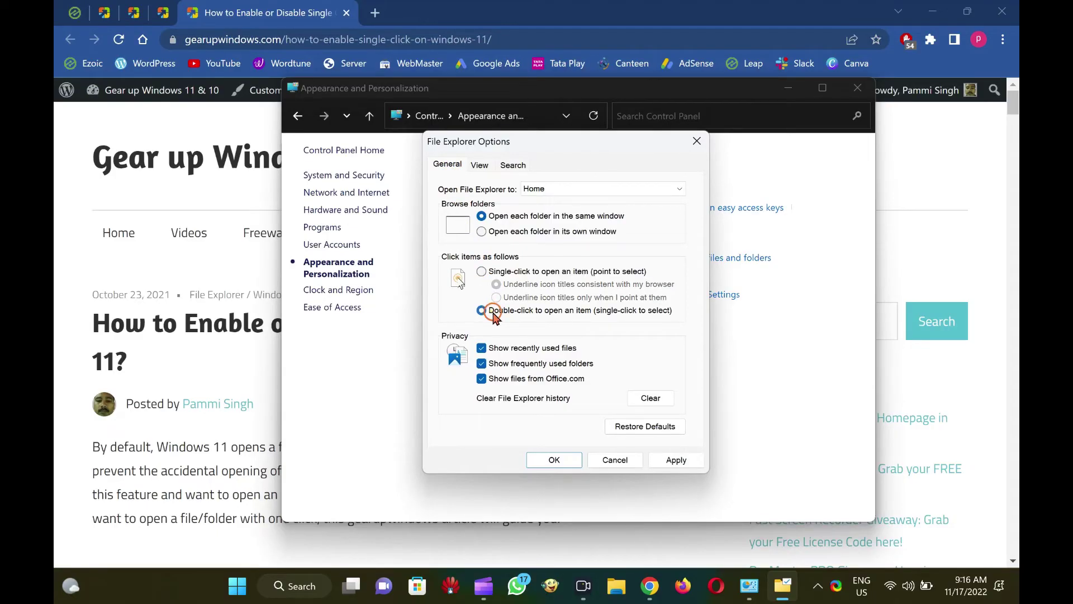
{"action": "left_click", "coordinate": [697, 459]}
{"action": "left_click", "coordinate": [697, 460]}
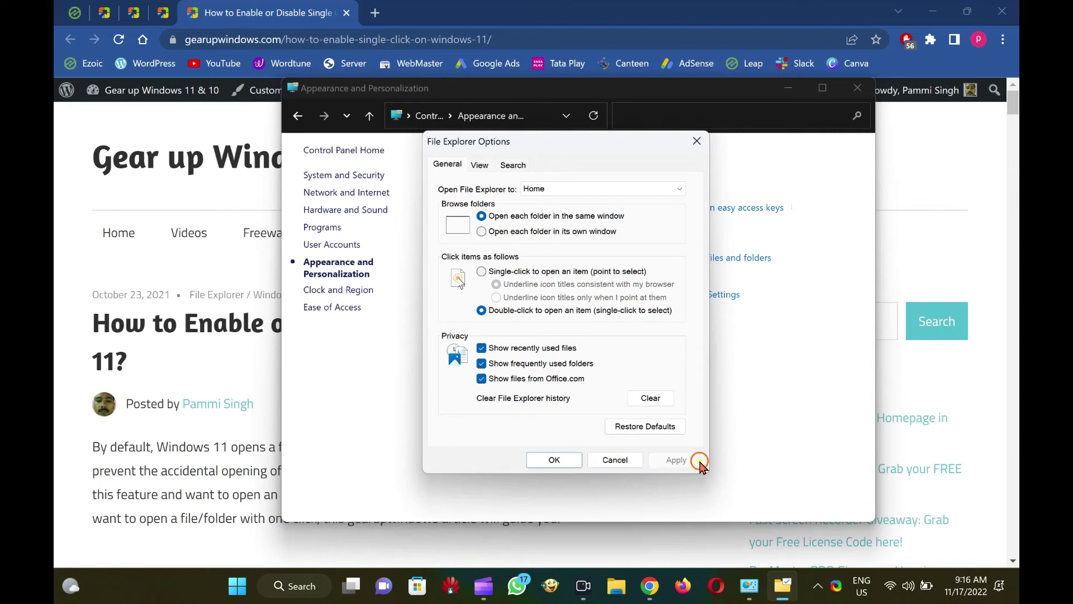
{"action": "left_click", "coordinate": [554, 459]}
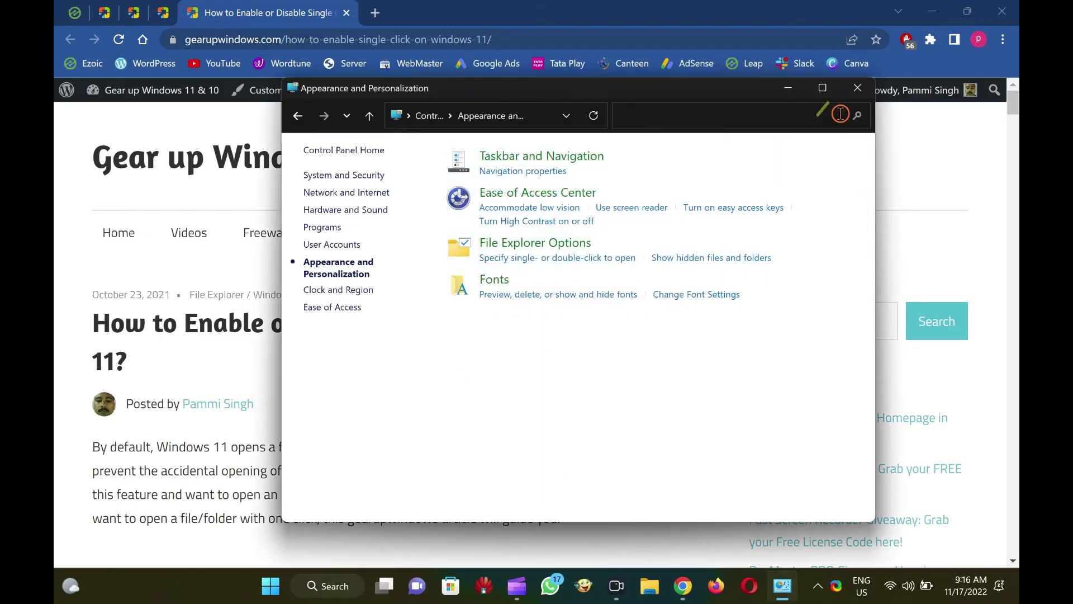
{"action": "left_click", "coordinate": [855, 90]}
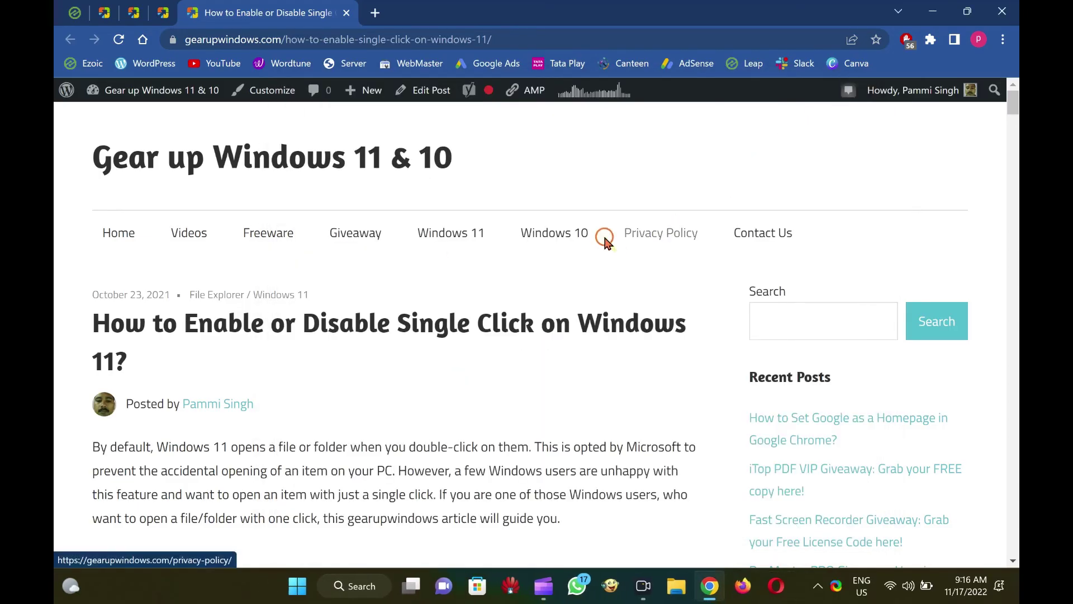